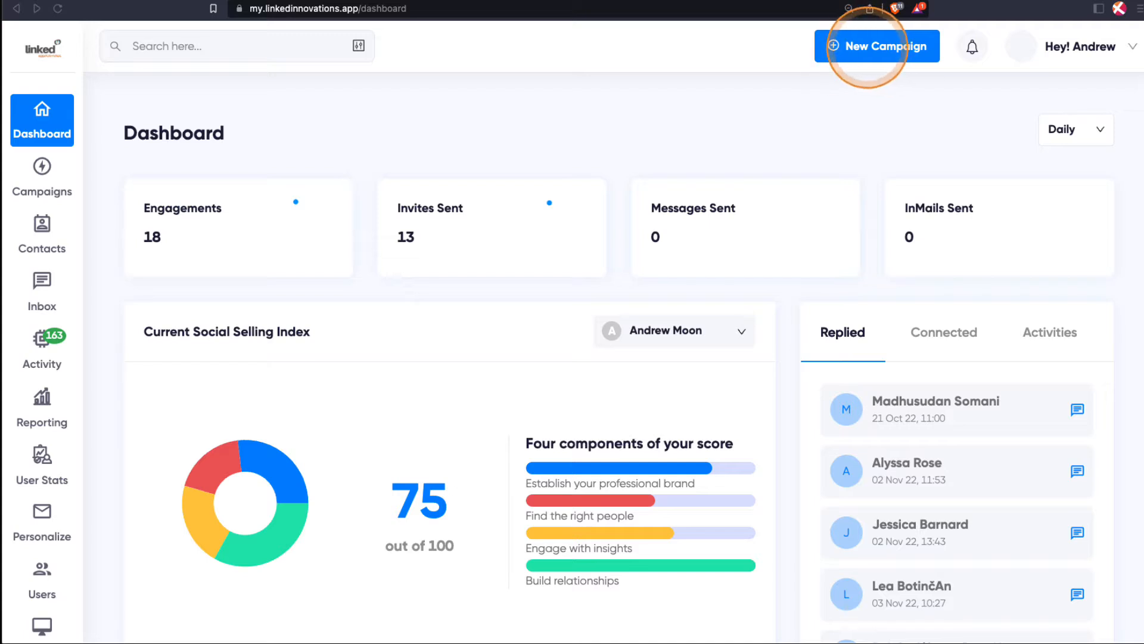
# Start a new Sequence Campaign from the Campaigns page.
pyautogui.click(41, 179)
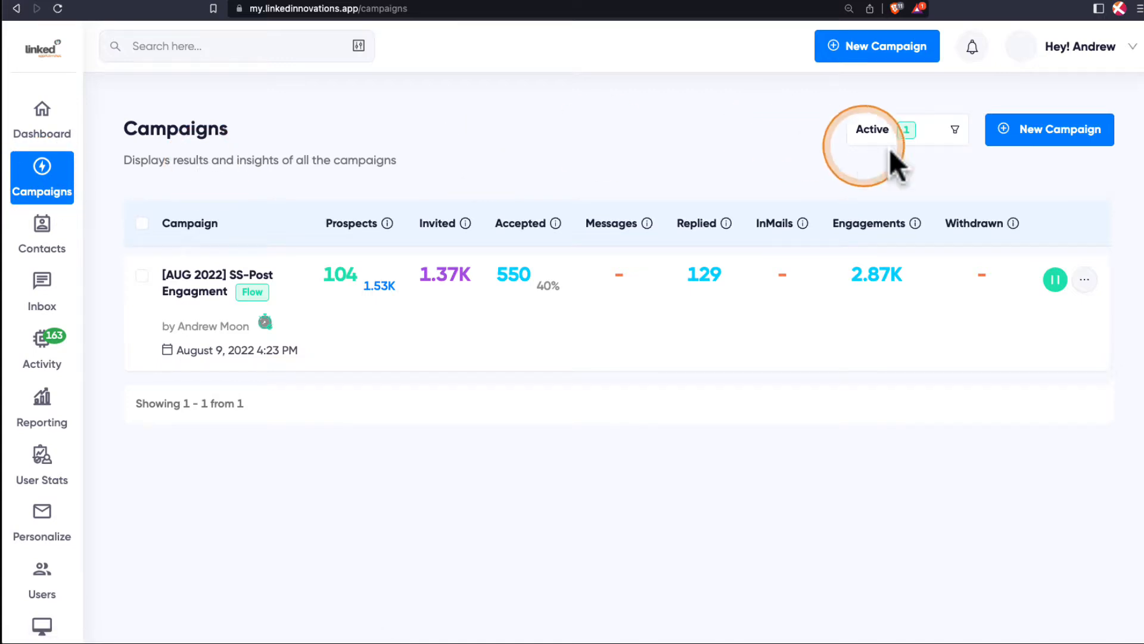
pyautogui.click(1033, 142)
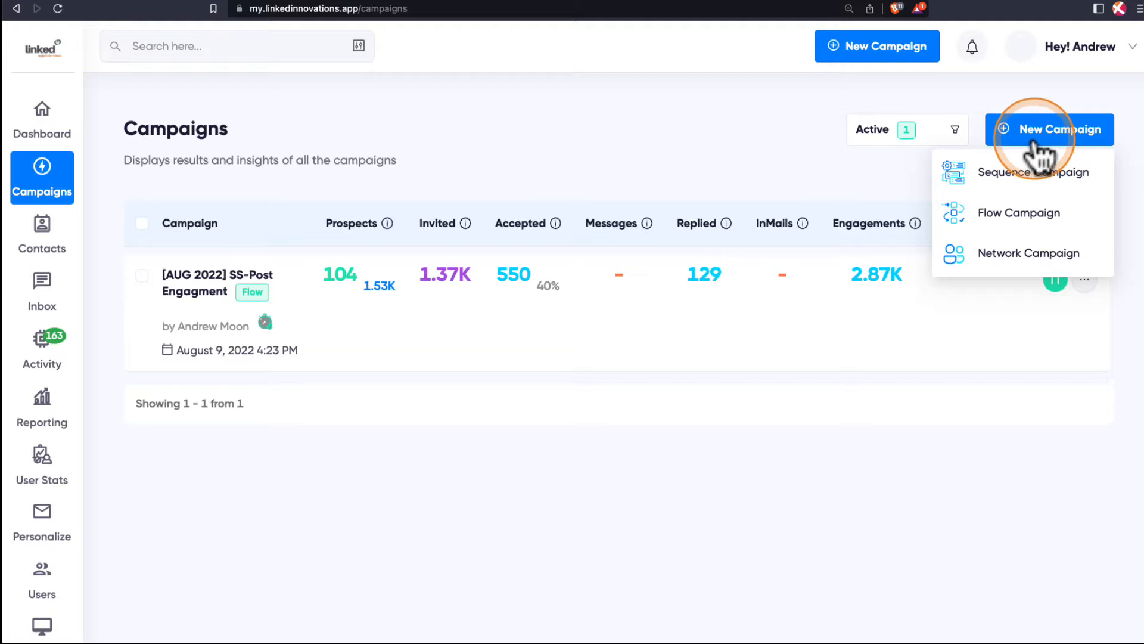
pyautogui.click(992, 179)
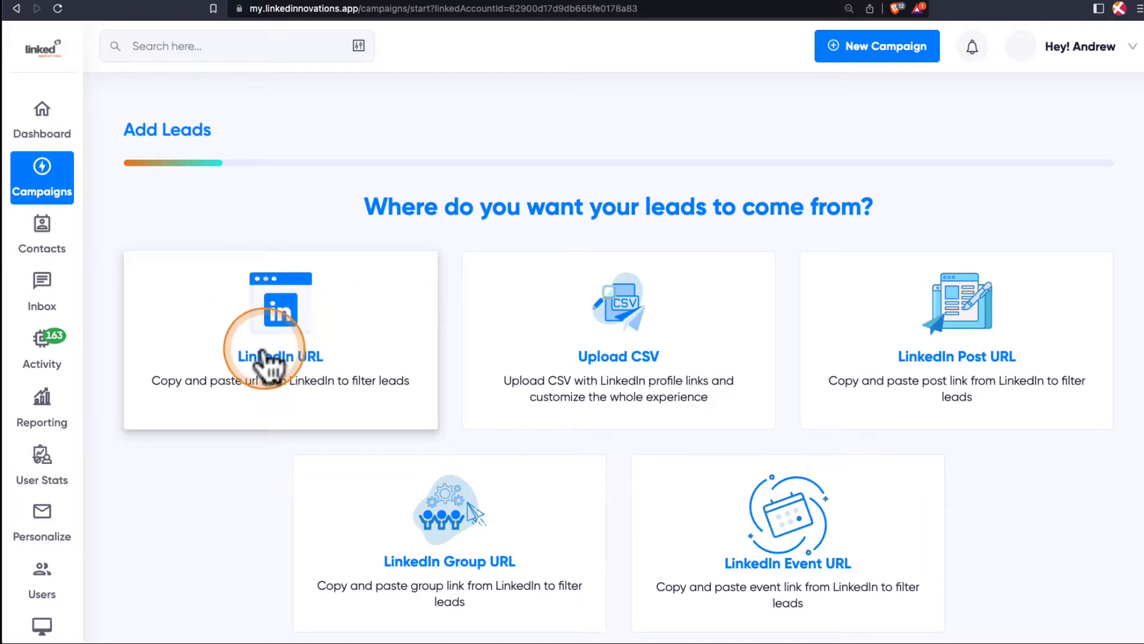
# Examine the CSV file upload instructions and return to the choice of lead sources.
pyautogui.click(590, 342)
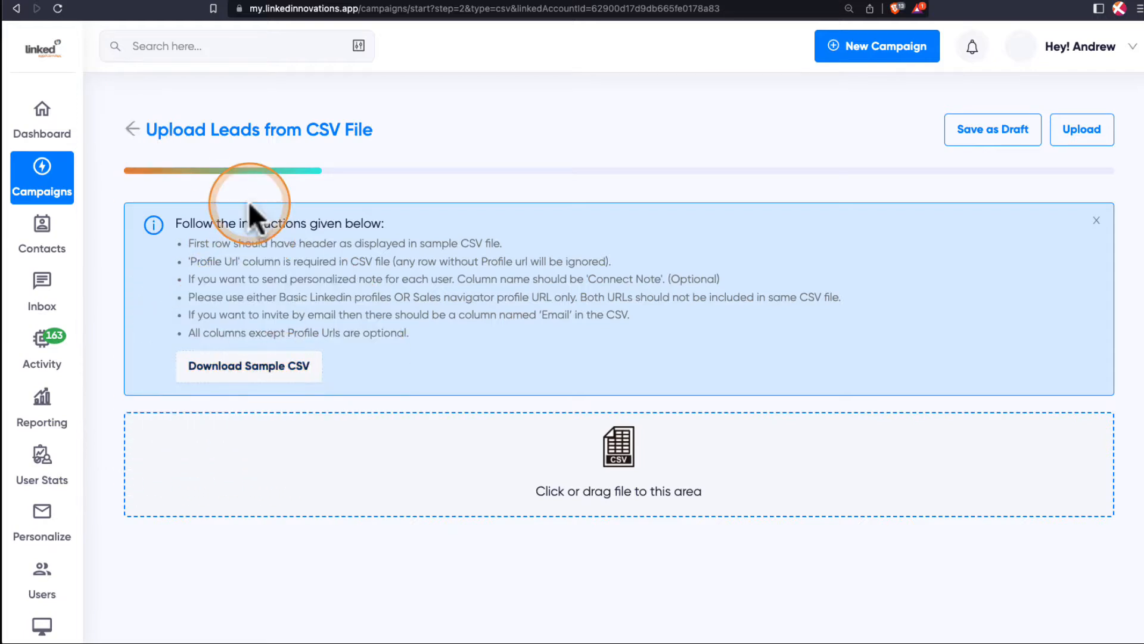
pyautogui.click(130, 130)
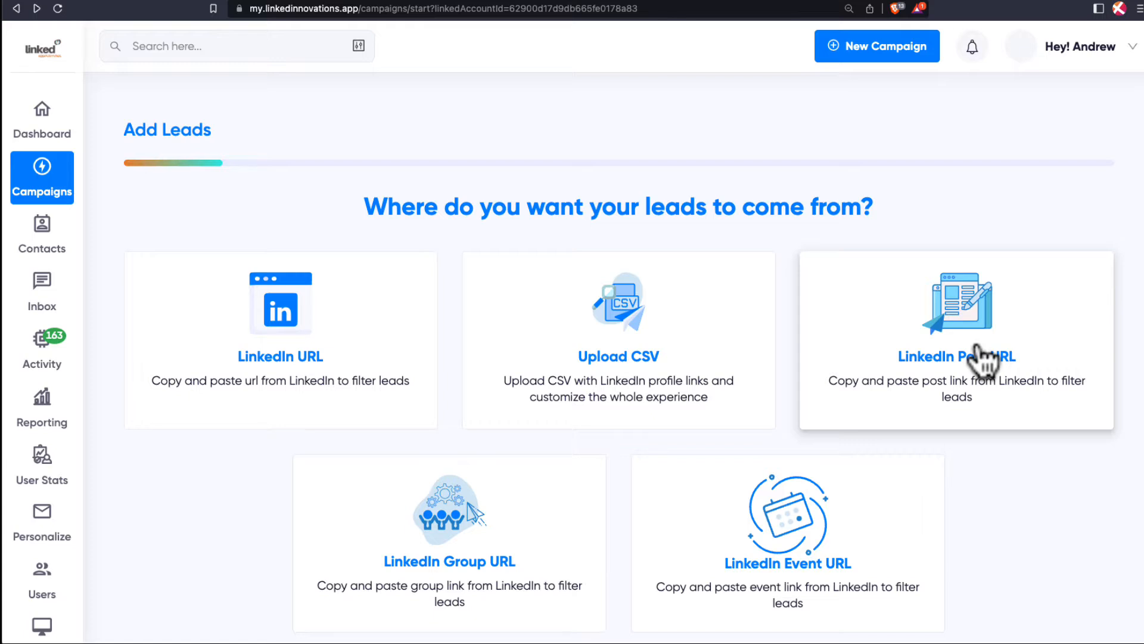
pyautogui.scroll(-1, 1055, 453)
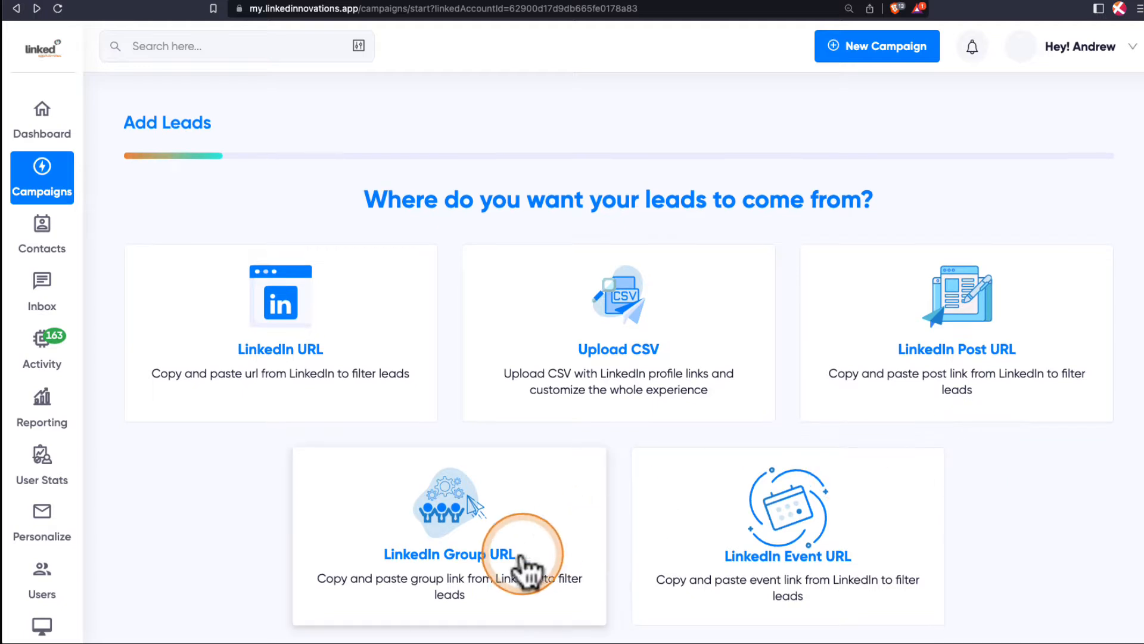
pyautogui.click(442, 565)
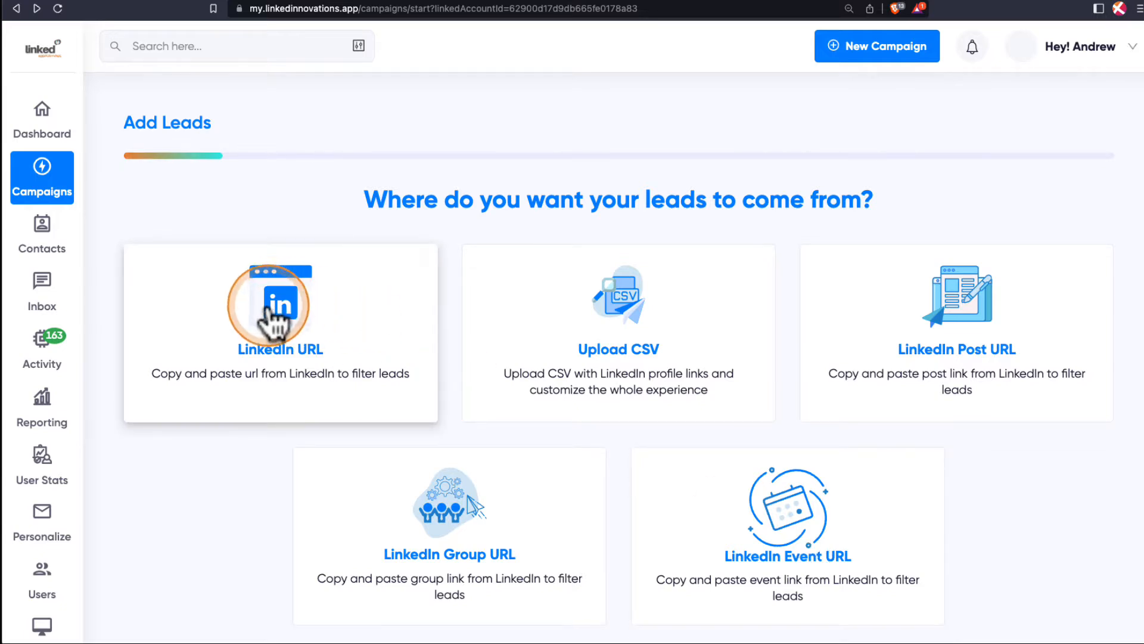
# Choose LinkedIn URL as the campaign's lead source and switch to LinkedIn Sales Navigator.
pyautogui.click(273, 322)
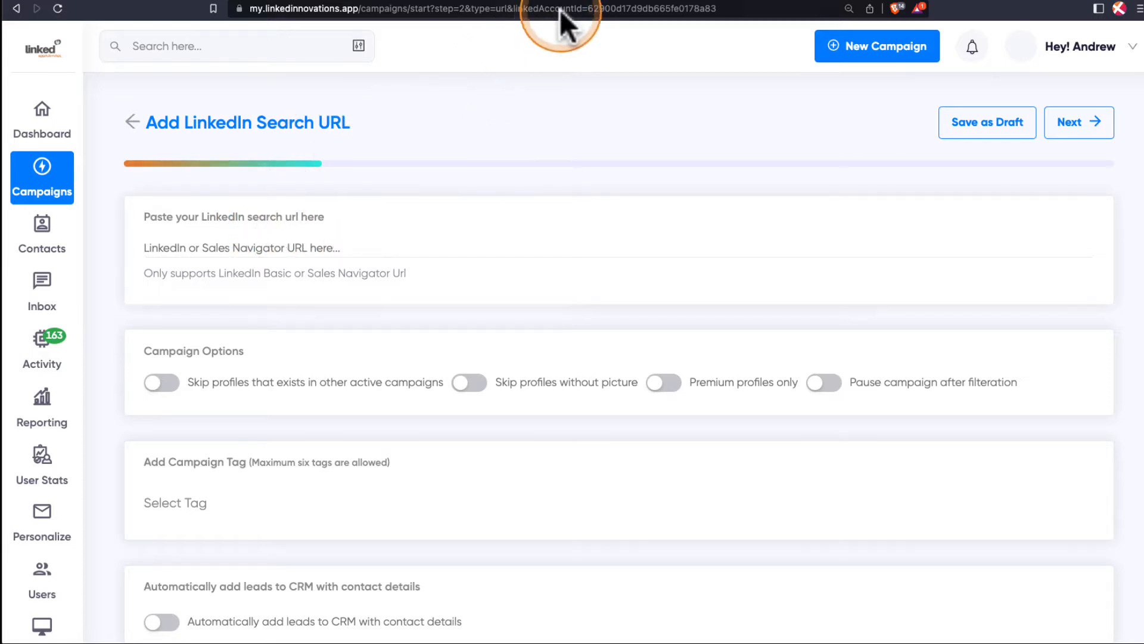
pyautogui.click(574, 0)
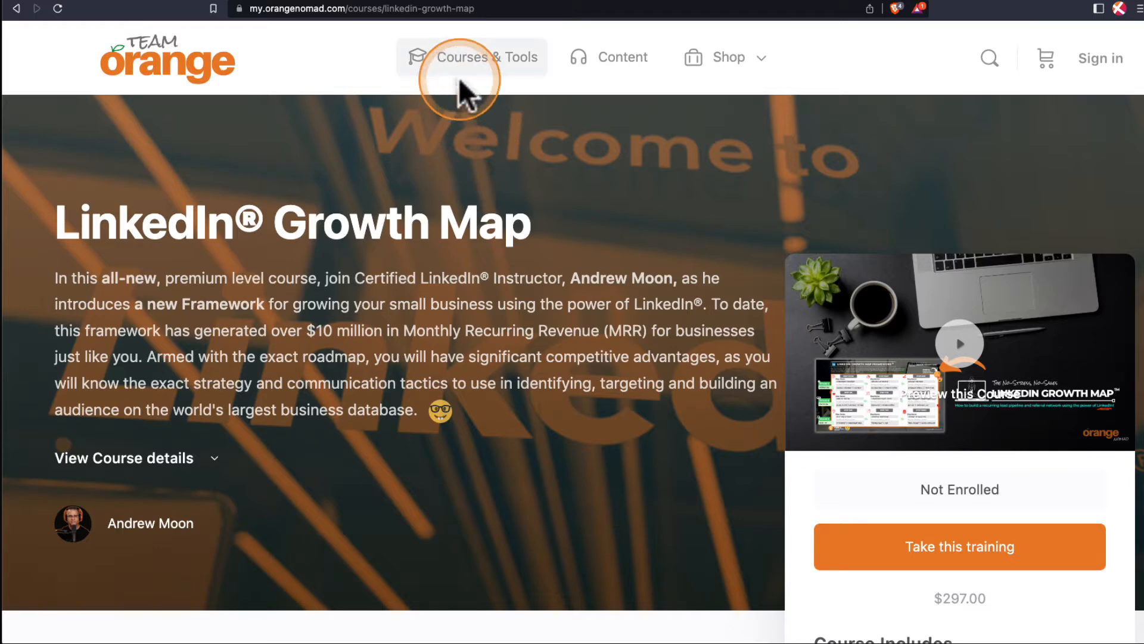
pyautogui.click(441, 3)
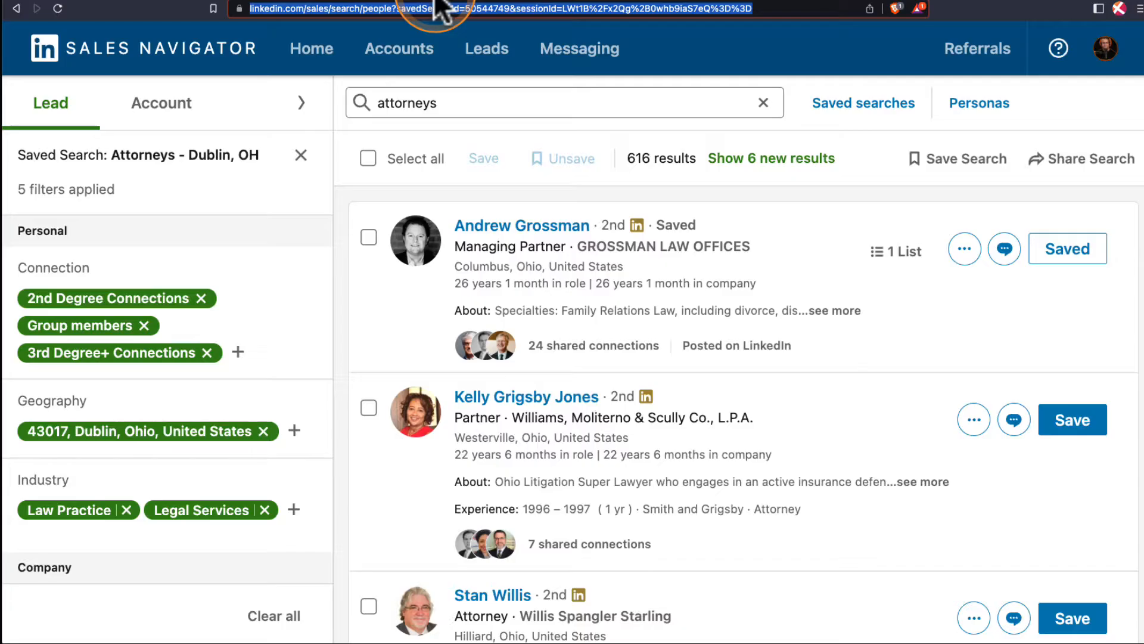
# Open the saved lead search "Attorneys - Dublin, OH" in Sales Navigator and review its applied filters.
pyautogui.click(322, 60)
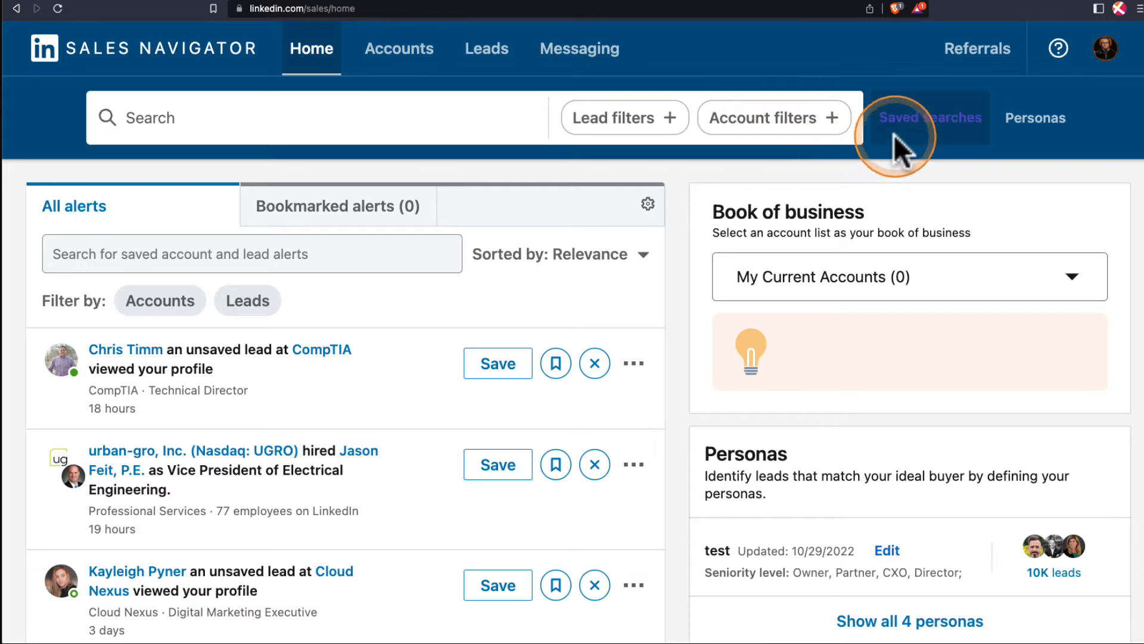
pyautogui.click(921, 138)
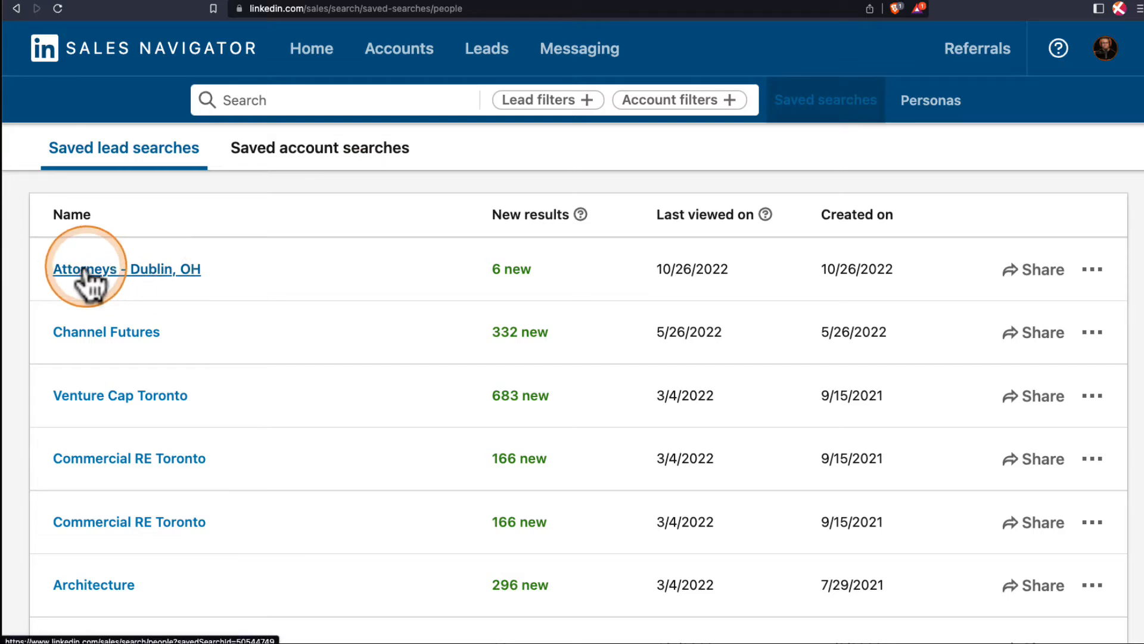
pyautogui.click(153, 271)
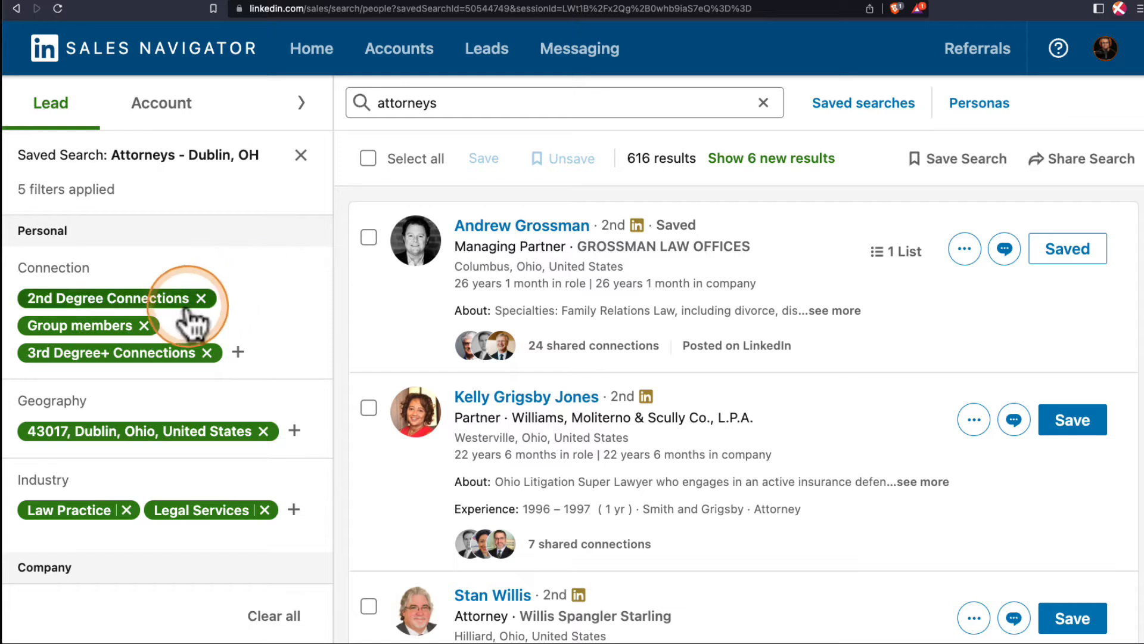
pyautogui.scroll(-2, 82, 334)
pyautogui.scroll(-8, 81, 338)
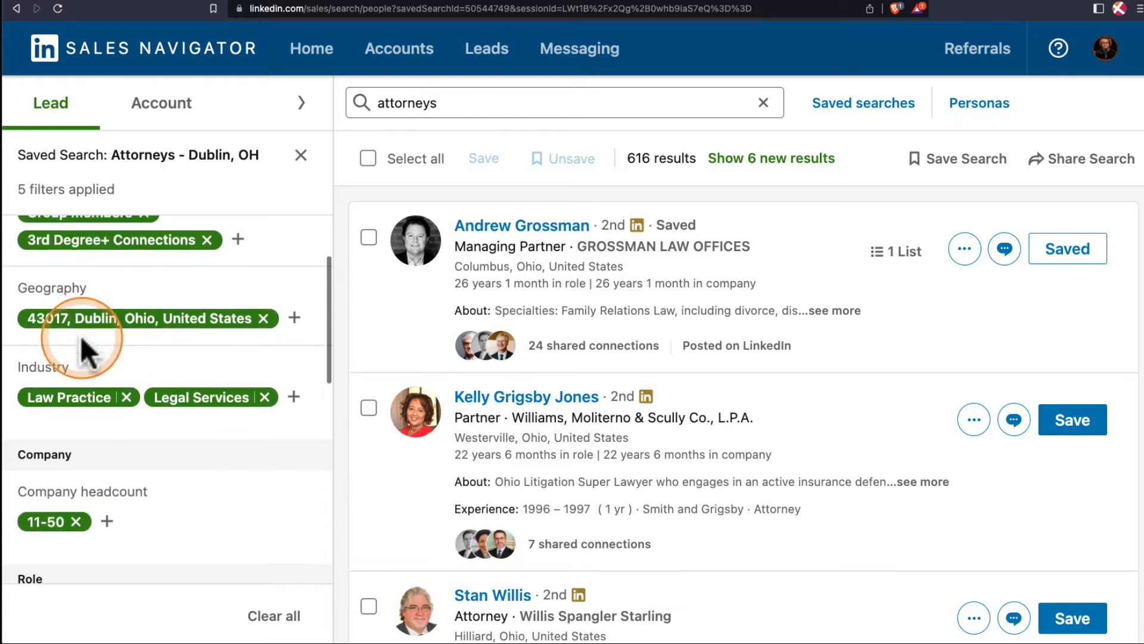
pyautogui.scroll(-7, 81, 335)
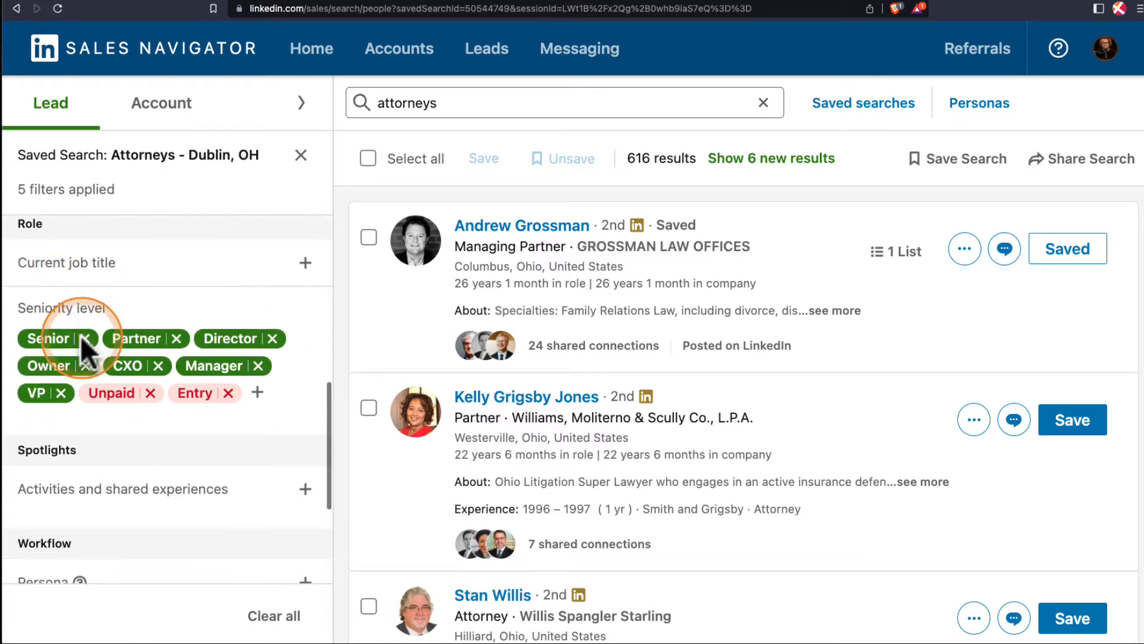
pyautogui.scroll(12, 81, 335)
pyautogui.scroll(3, 82, 338)
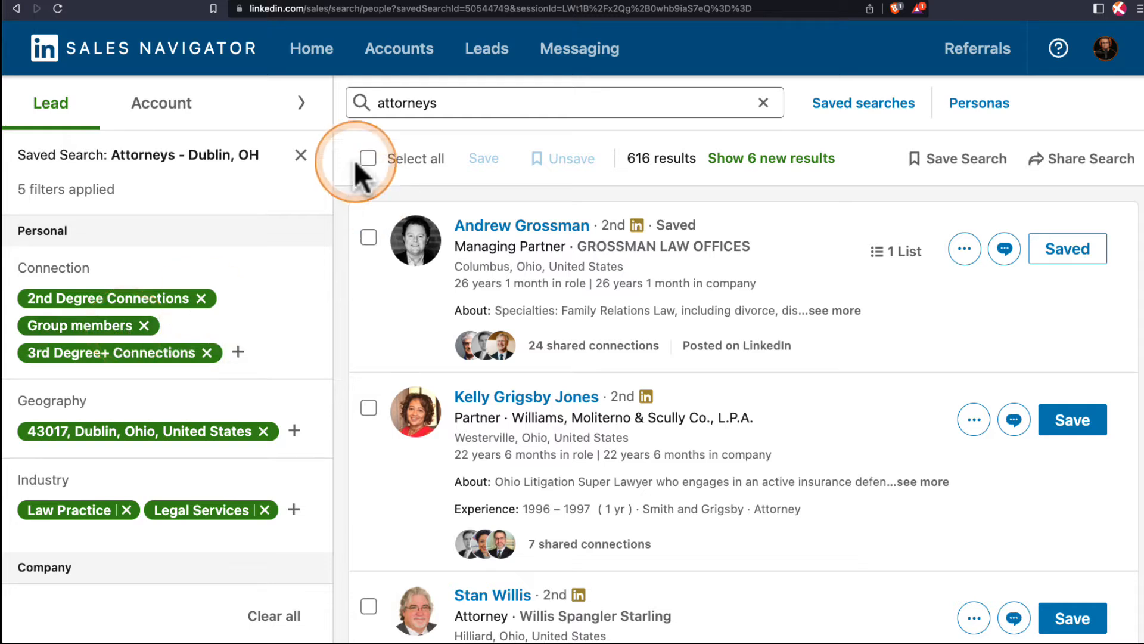
# Copy the saved search's web address and paste it as the campaign's LinkedIn search URL in Linked Innovations.
pyautogui.click(320, 11)
pyautogui.hotkey('ctrl', 'c')
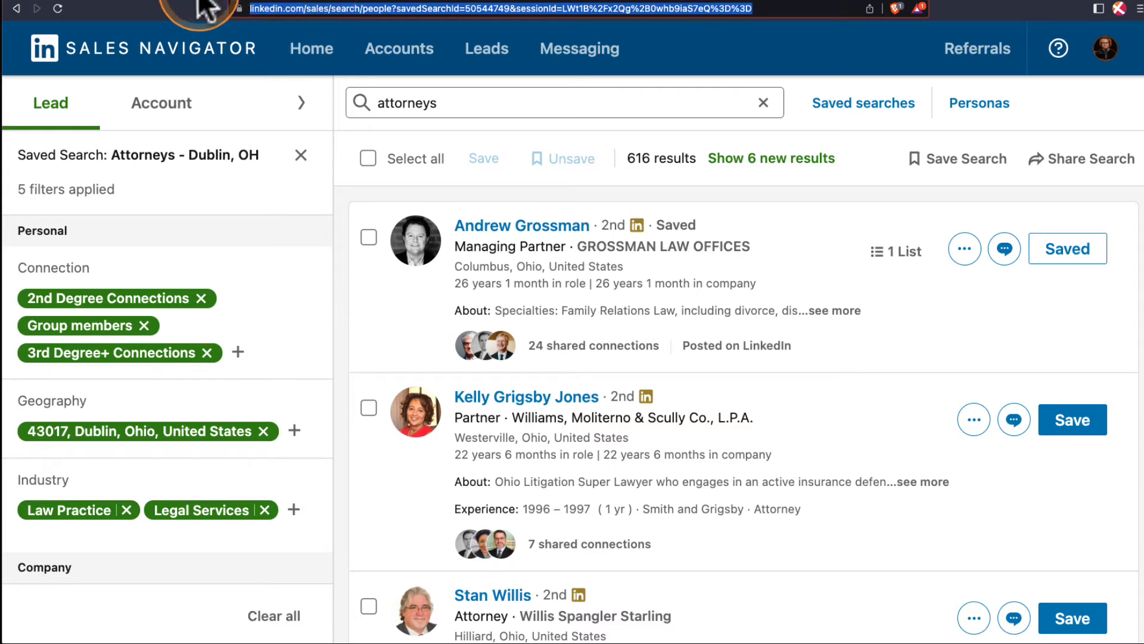
pyautogui.click(174, 1)
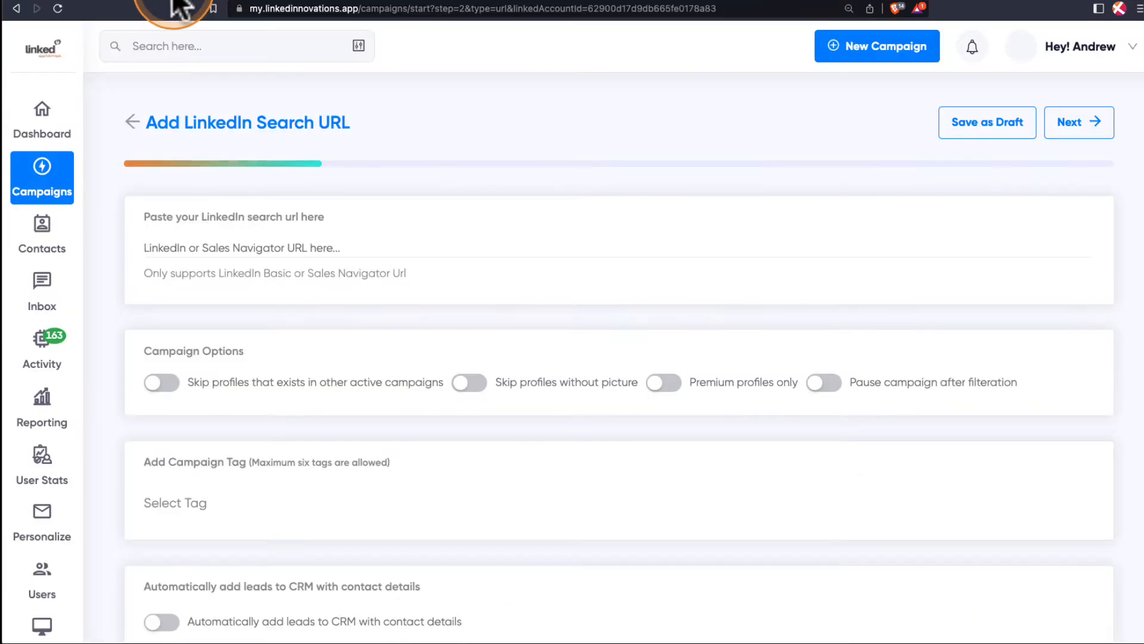
pyautogui.click(210, 250)
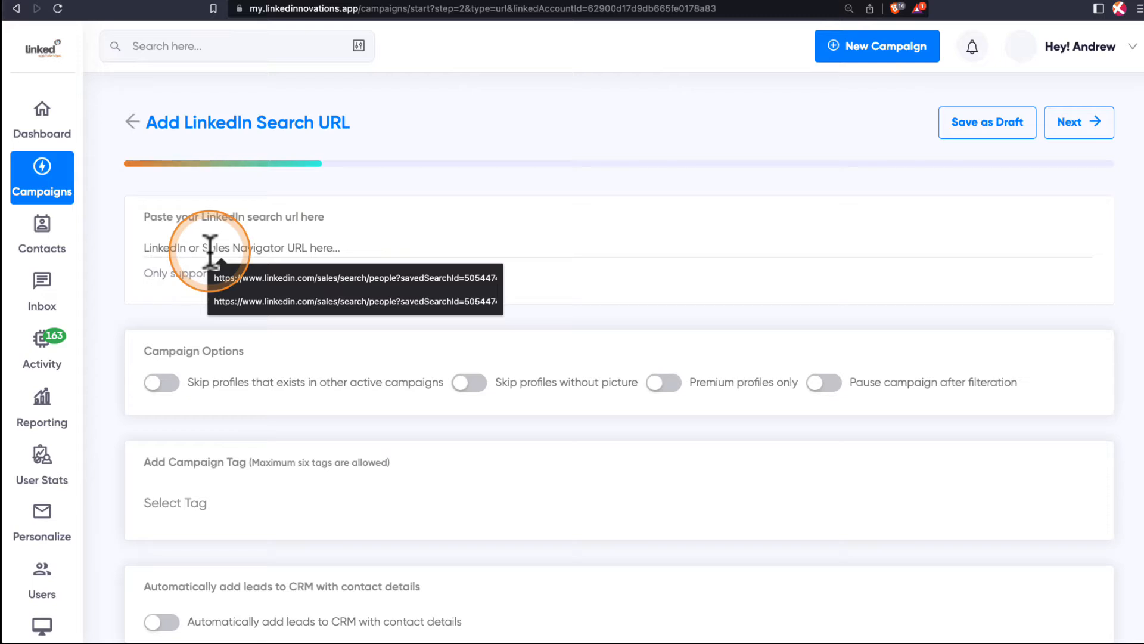
pyautogui.hotkey('ctrl', 'v')
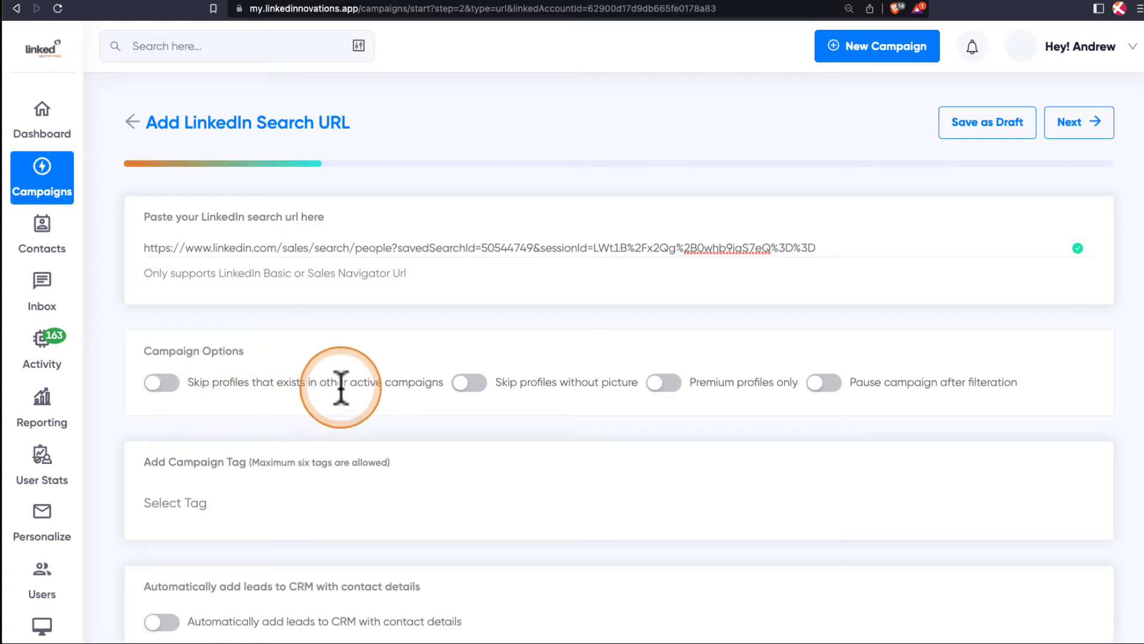
# Turn on skipping profiles that exist in other active campaigns and look through the available campaign tags.
pyautogui.click(168, 380)
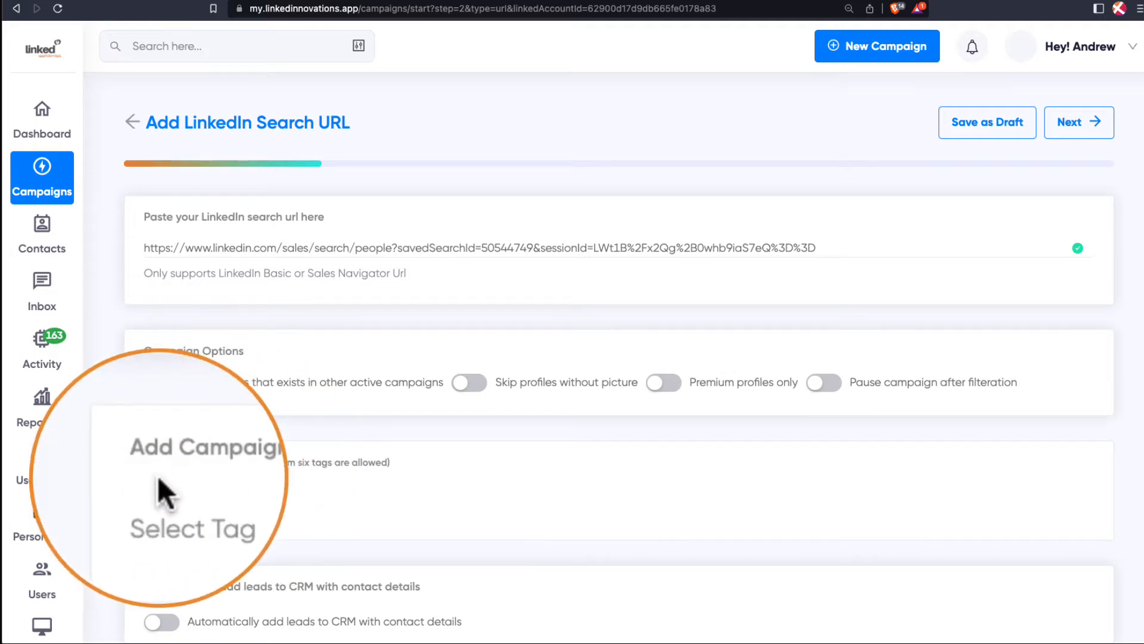
pyautogui.click(164, 503)
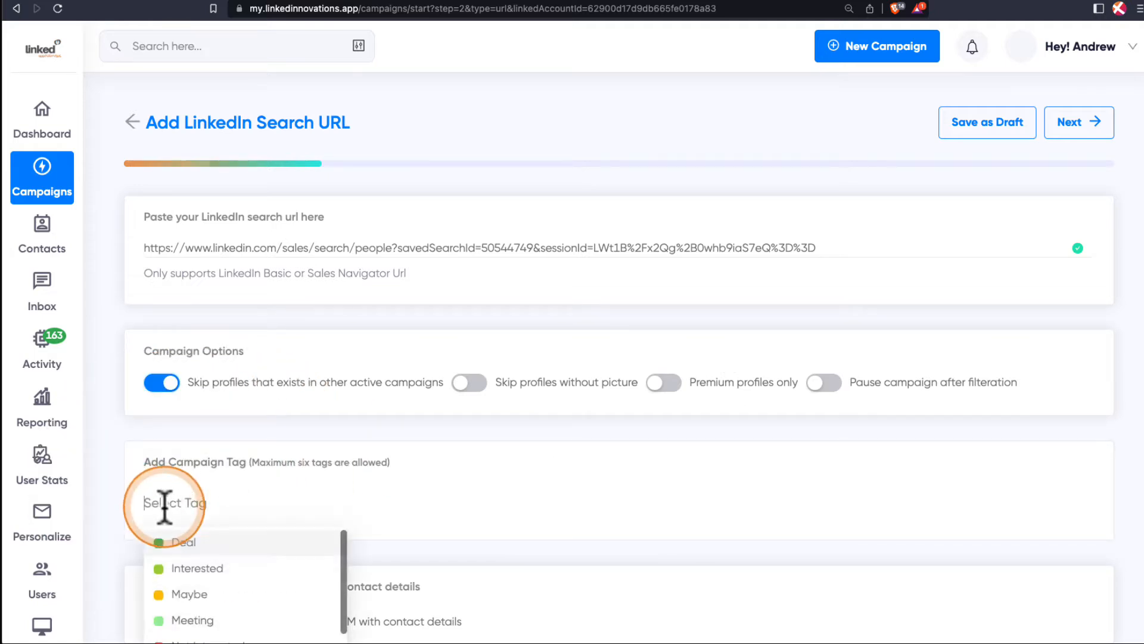
pyautogui.scroll(-3, 275, 470)
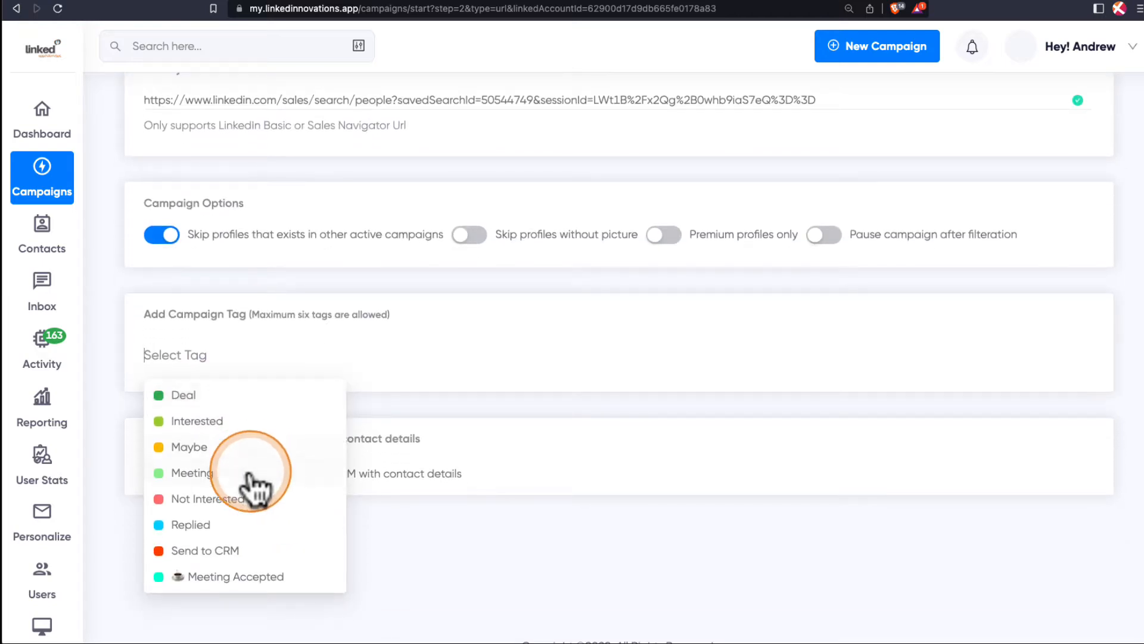
pyautogui.scroll(-1, 253, 483)
pyautogui.scroll(1, 253, 483)
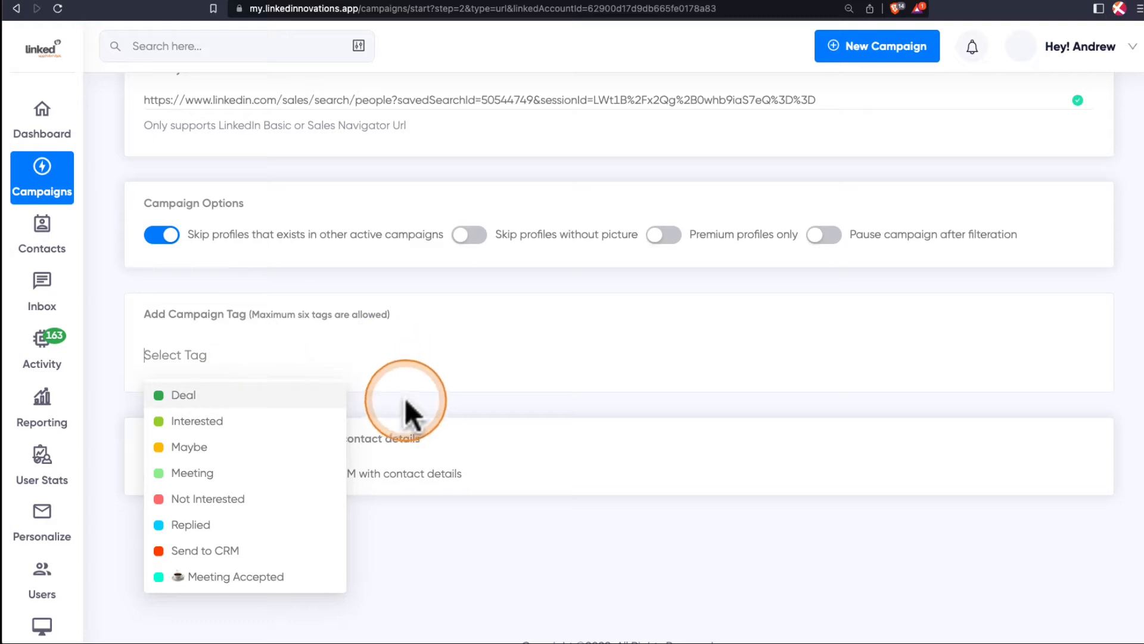
pyautogui.click(404, 343)
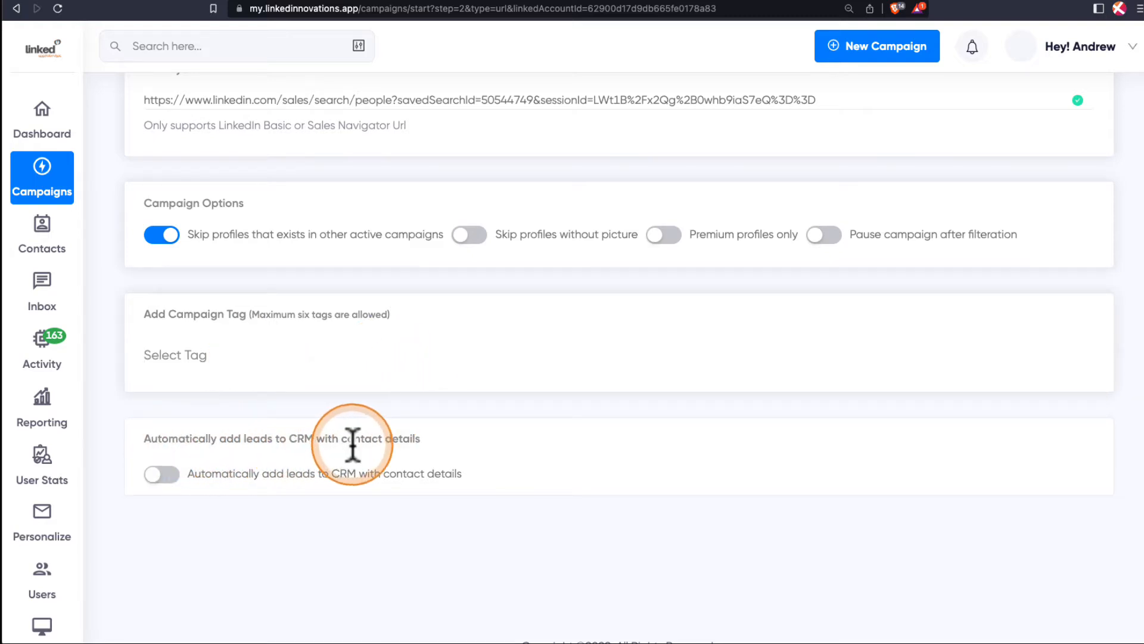
# Try automatically adding leads to the GoHighLevel CRM with the On Reply trigger, and turn the CRM option off again.
pyautogui.click(183, 480)
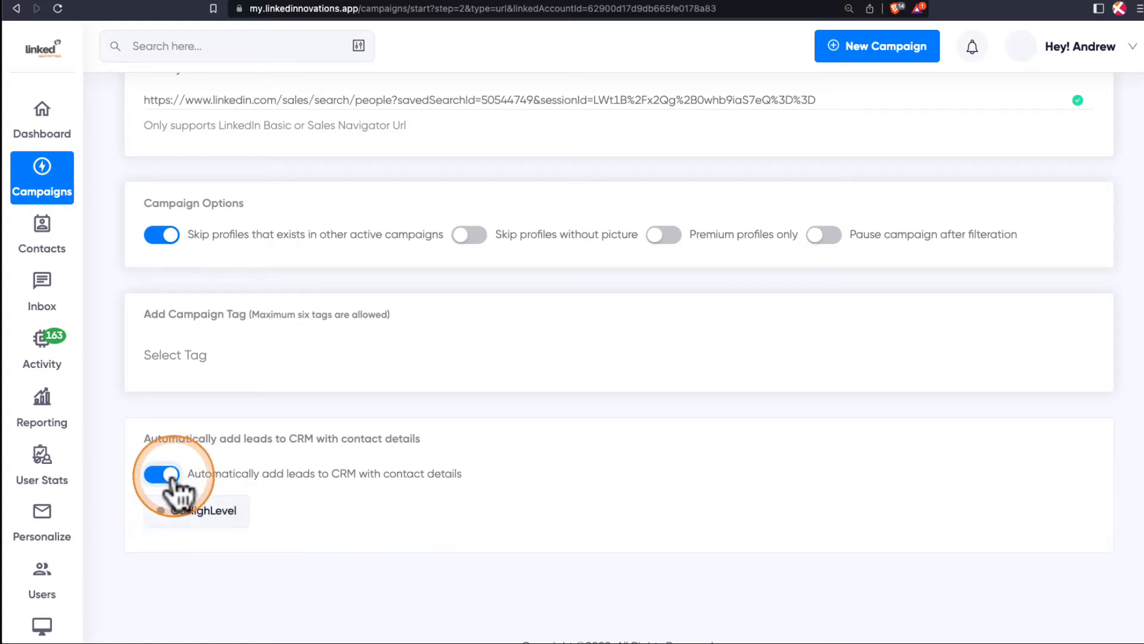
pyautogui.click(201, 514)
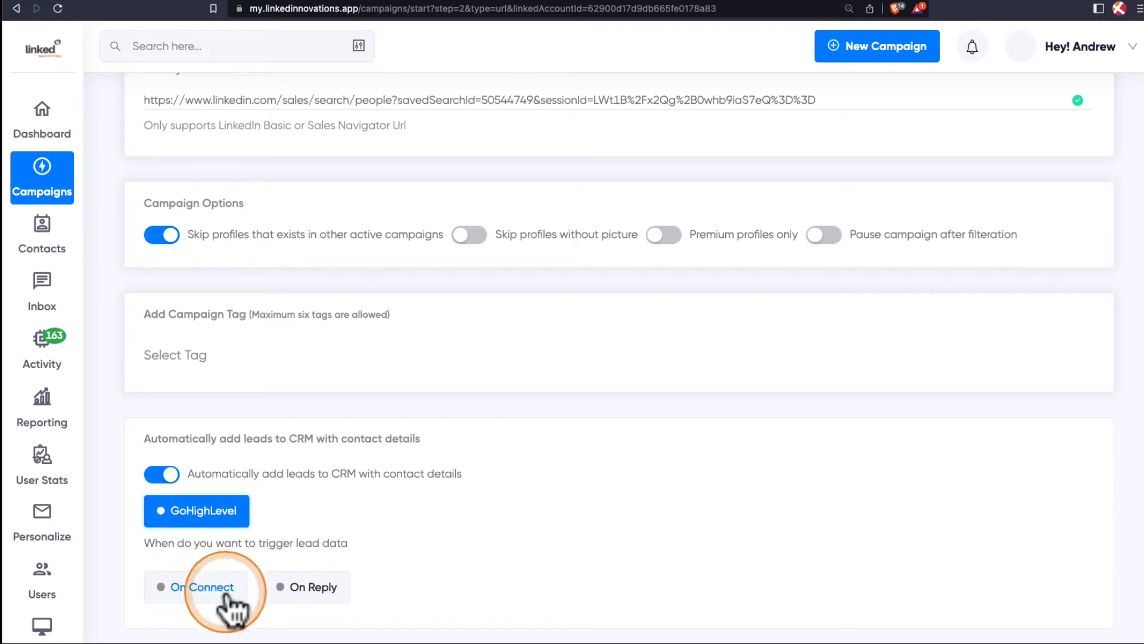
pyautogui.click(307, 590)
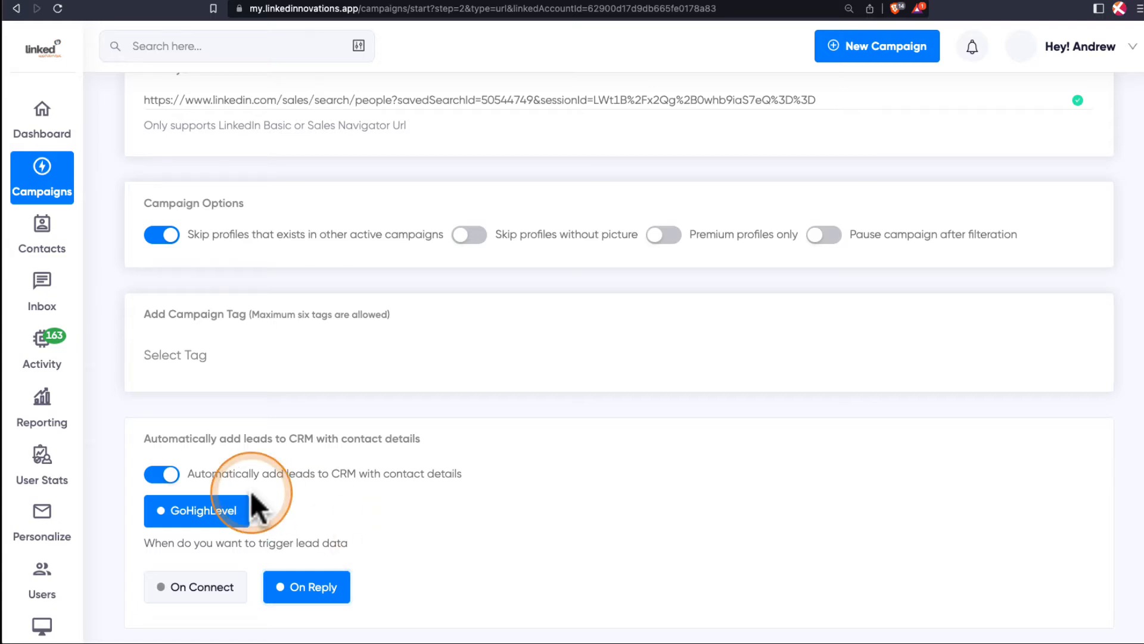
pyautogui.click(162, 474)
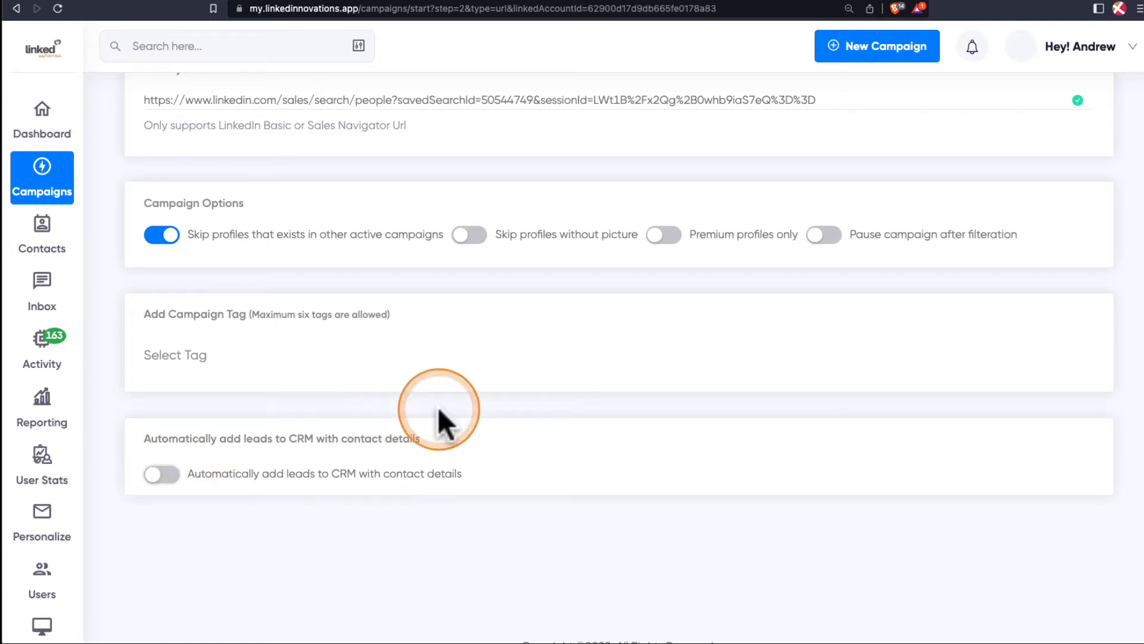
# Continue to the campaign type selection and choose Connect to create a connection request sequence.
pyautogui.scroll(3, 439, 410)
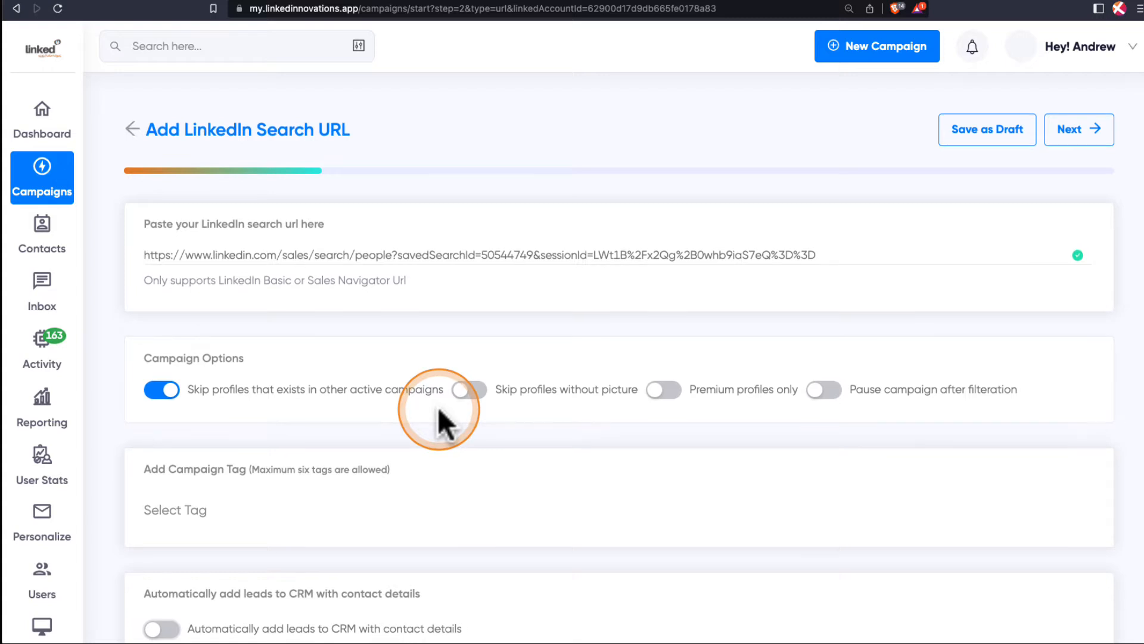
pyautogui.click(1079, 142)
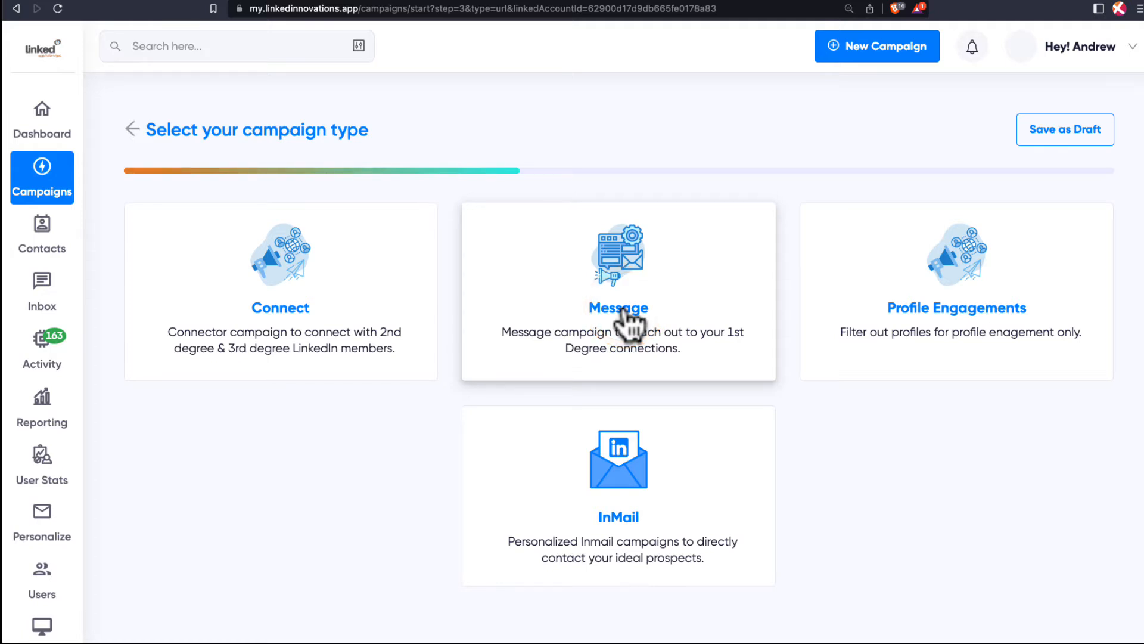
pyautogui.click(600, 318)
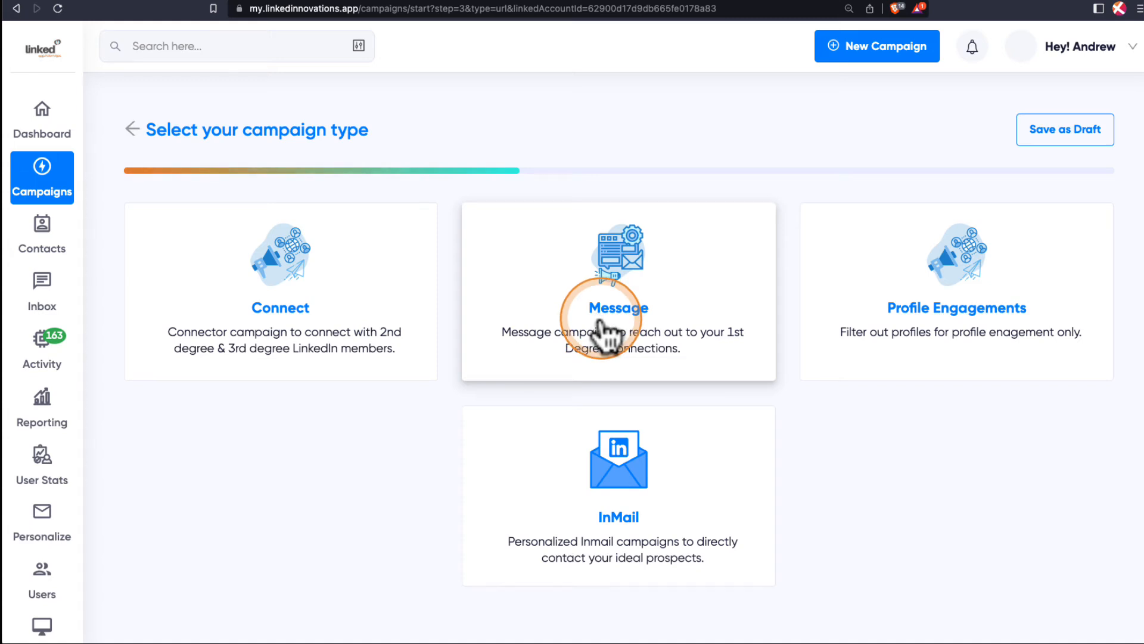
pyautogui.click(952, 289)
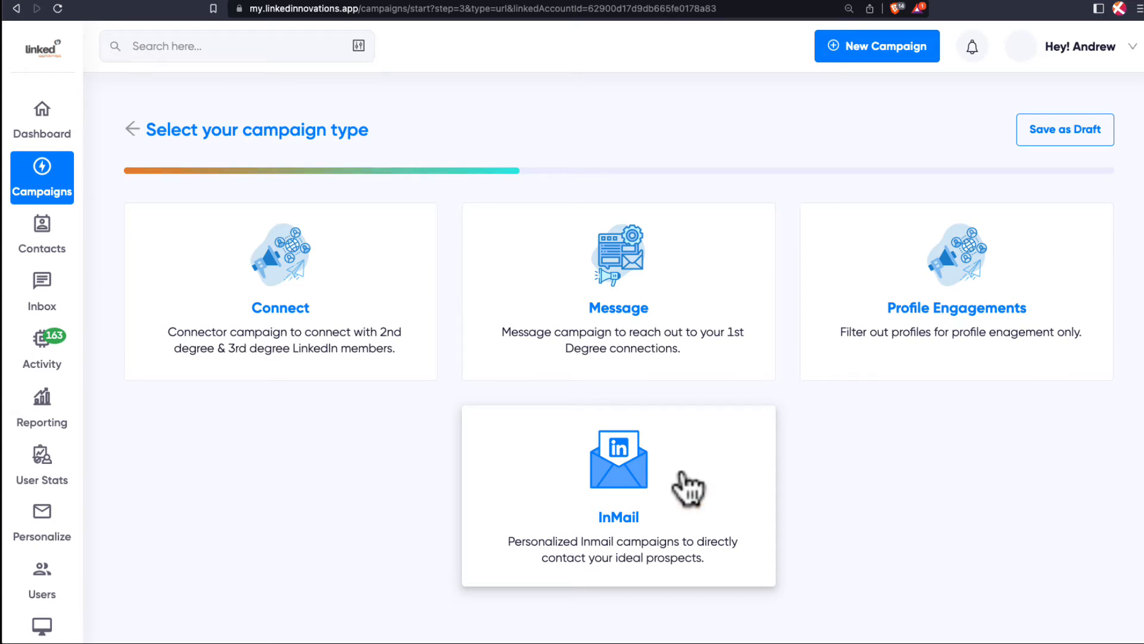
pyautogui.click(378, 323)
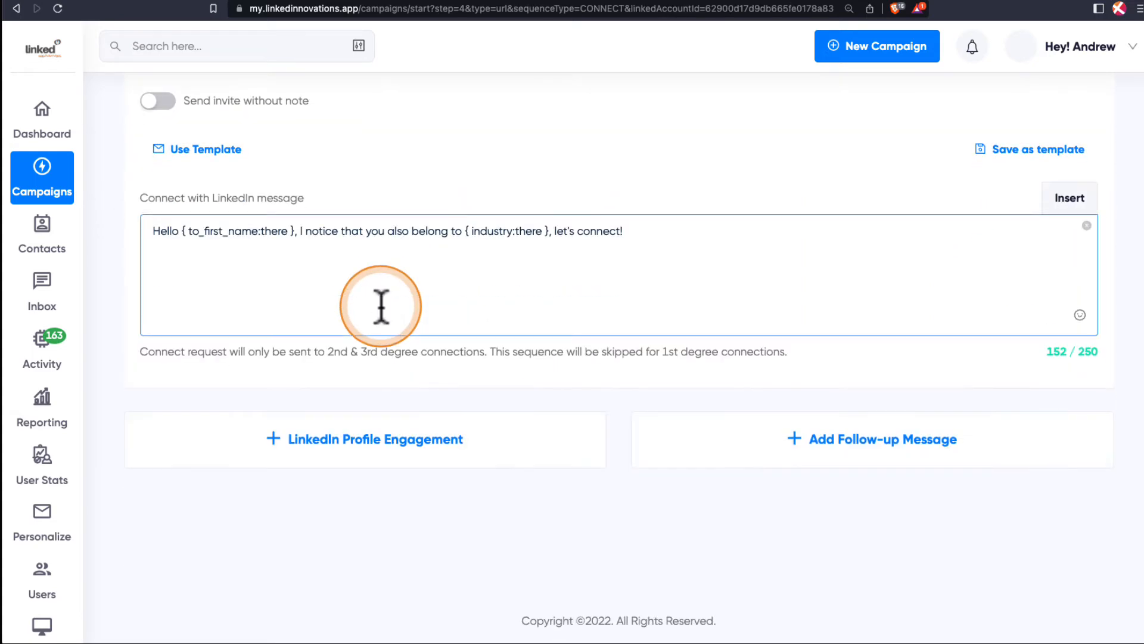
pyautogui.scroll(3, 513, 247)
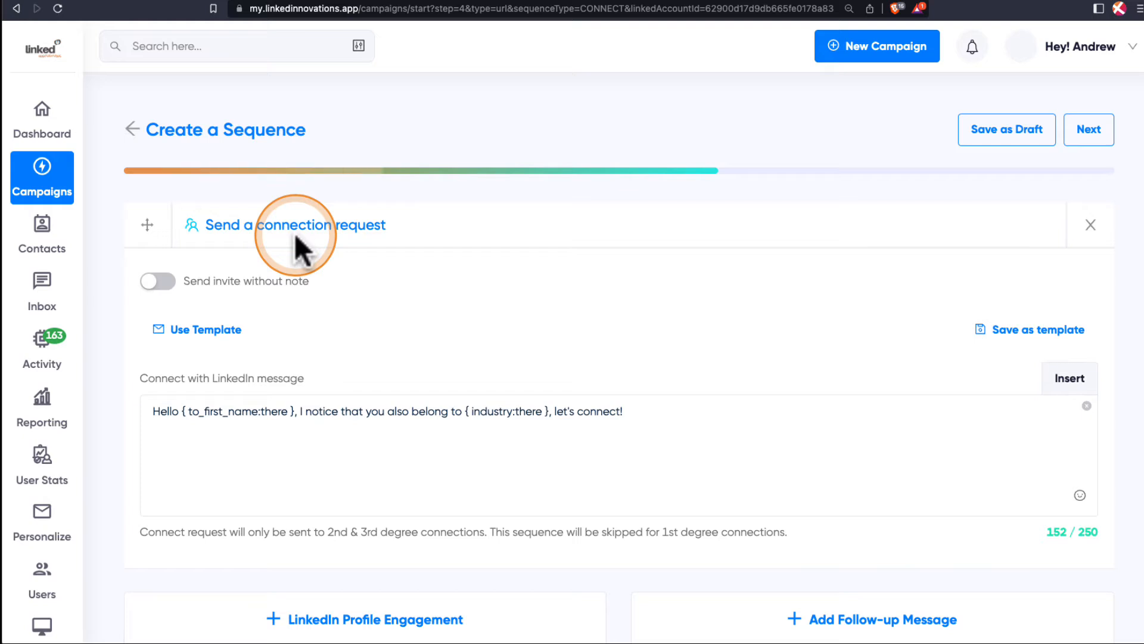
# Fill the connection request message with the agency Marketing template "[LIAPP] MESSAGE 1: BASIC" and review its region and name placeholders.
pyautogui.click(180, 333)
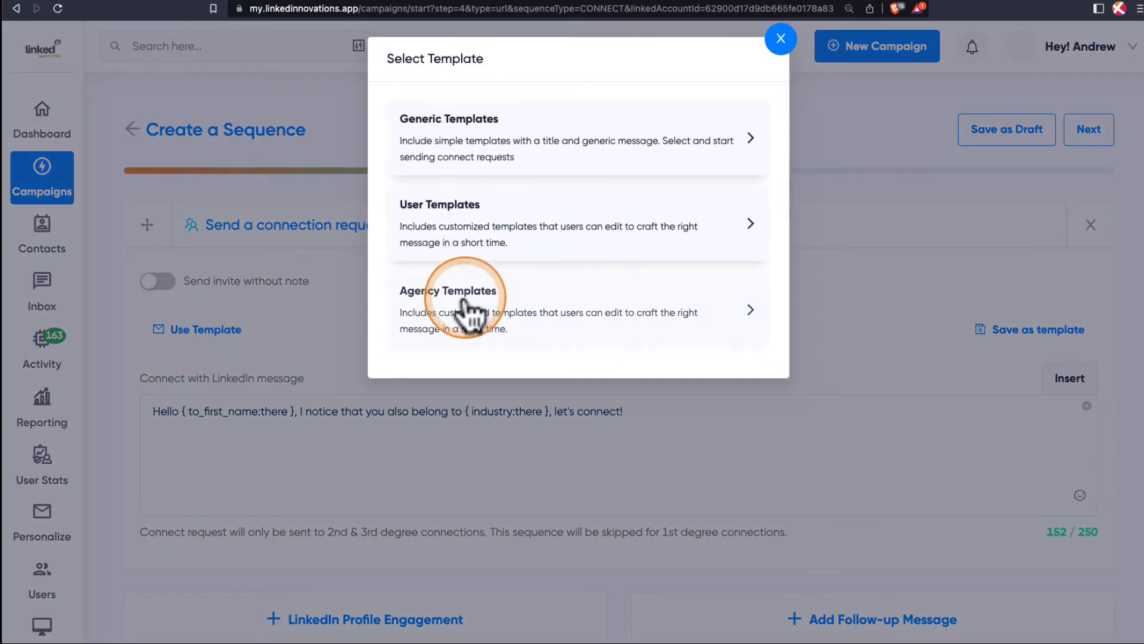
pyautogui.click(468, 305)
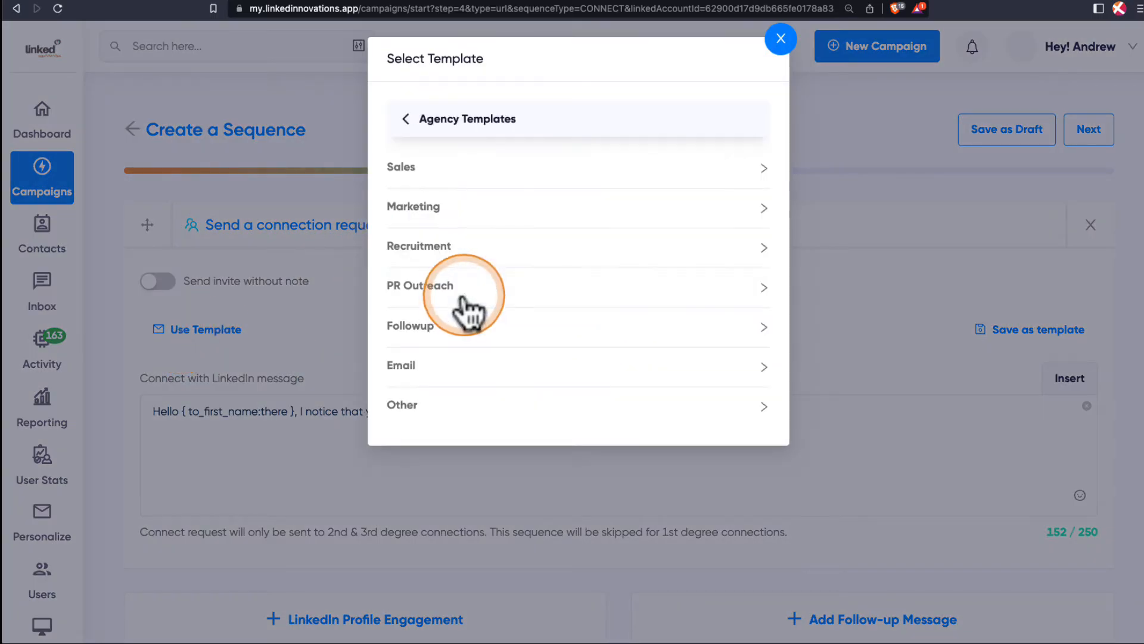
pyautogui.click(432, 219)
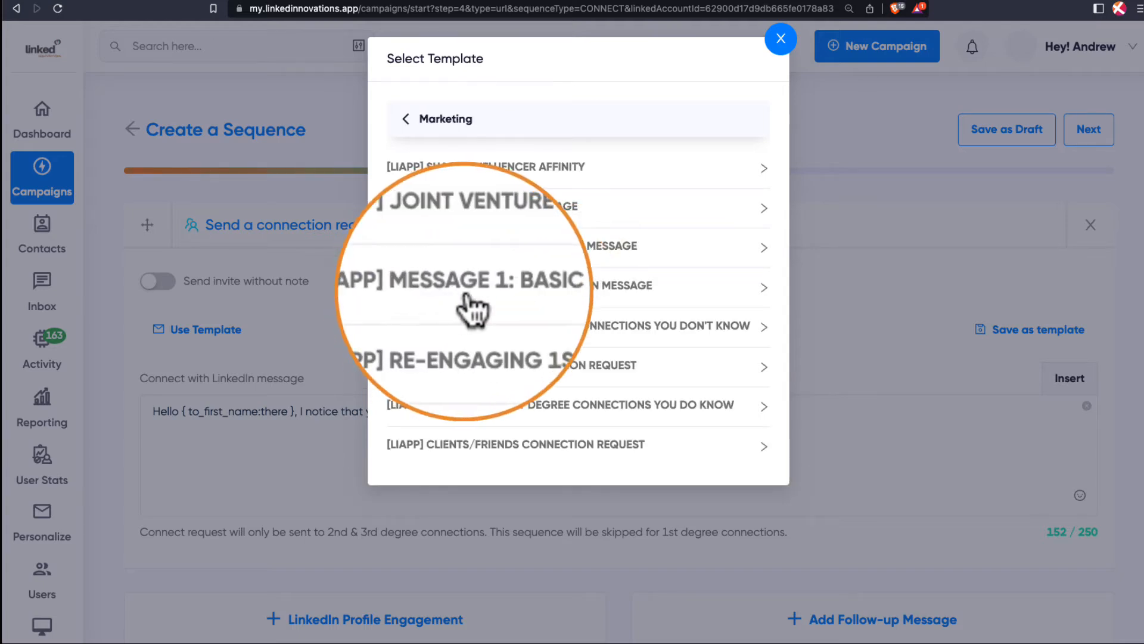
pyautogui.click(541, 295)
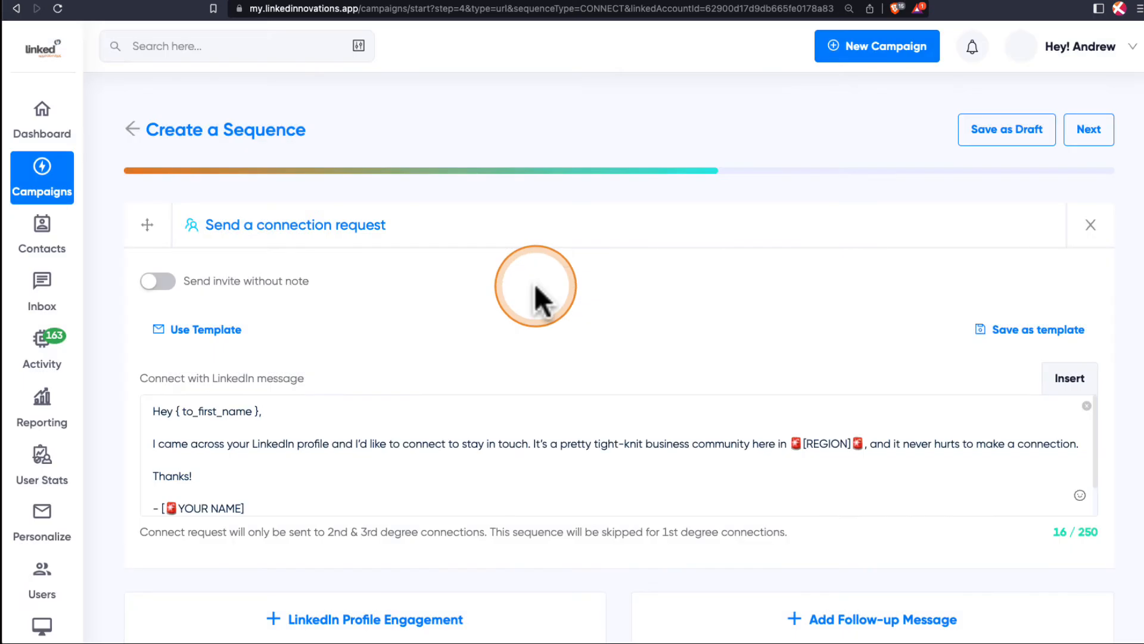
pyautogui.click(345, 438)
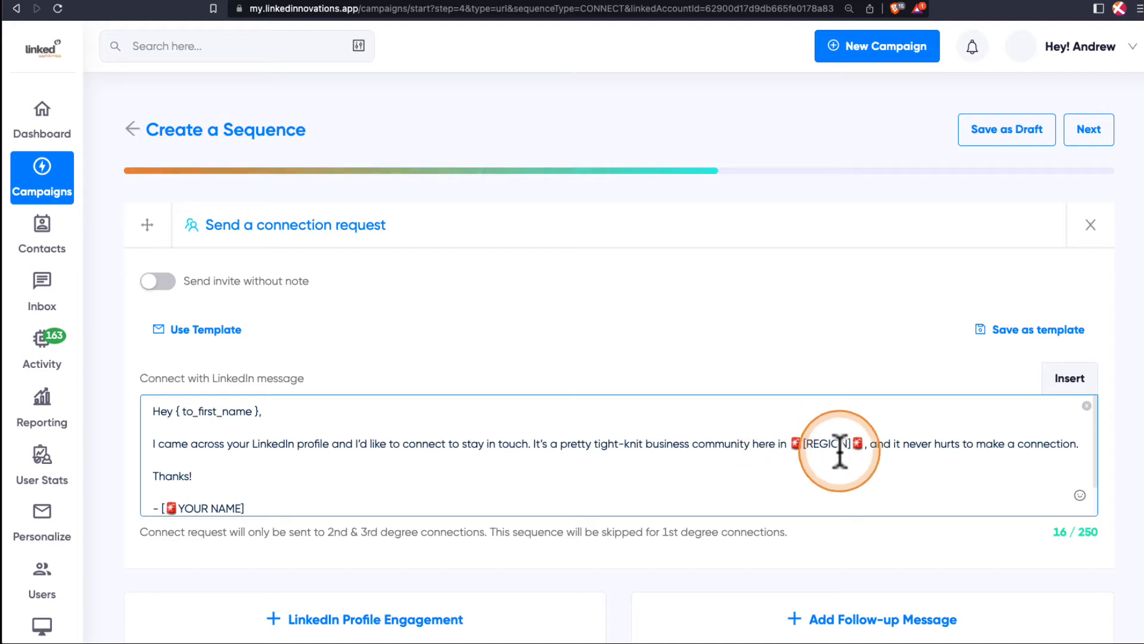
pyautogui.scroll(-1, 777, 430)
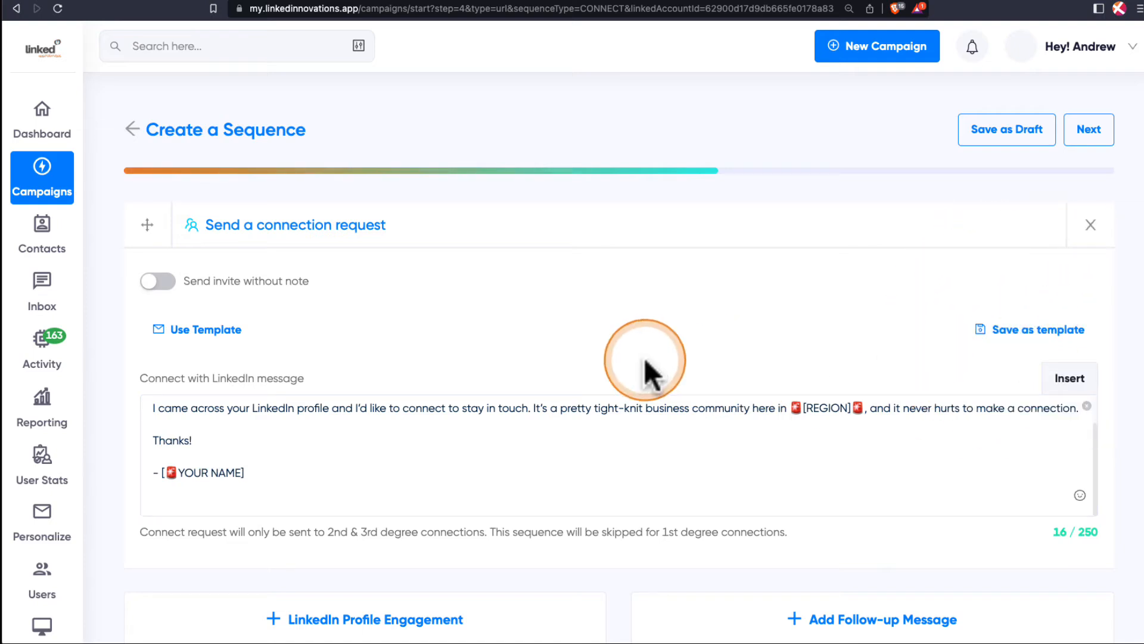
# Add a LinkedIn Profile Engagement step to the sequence and move it ahead of the connection request.
pyautogui.scroll(-3, 645, 358)
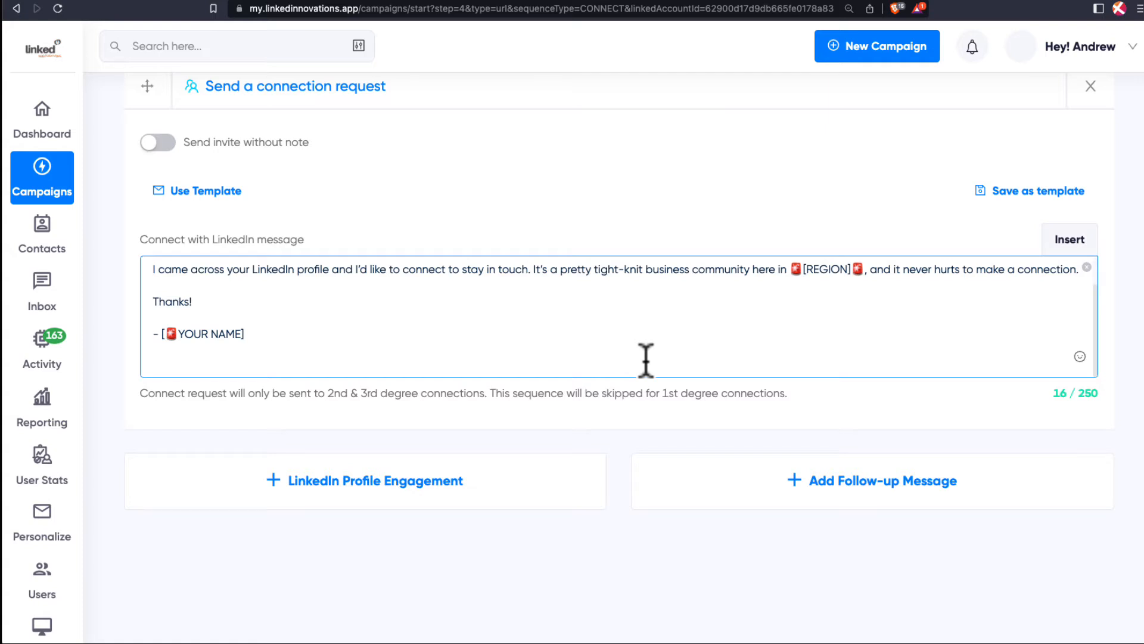
pyautogui.click(356, 491)
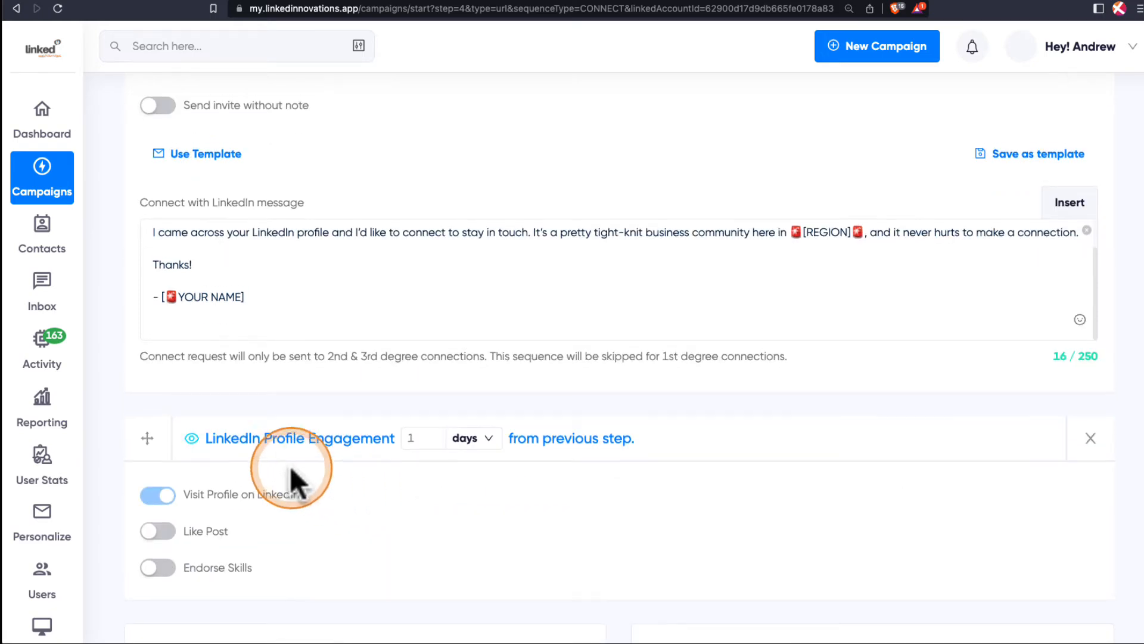
pyautogui.scroll(1, 274, 476)
pyautogui.moveTo(151, 477); pyautogui.dragTo(156, 182)
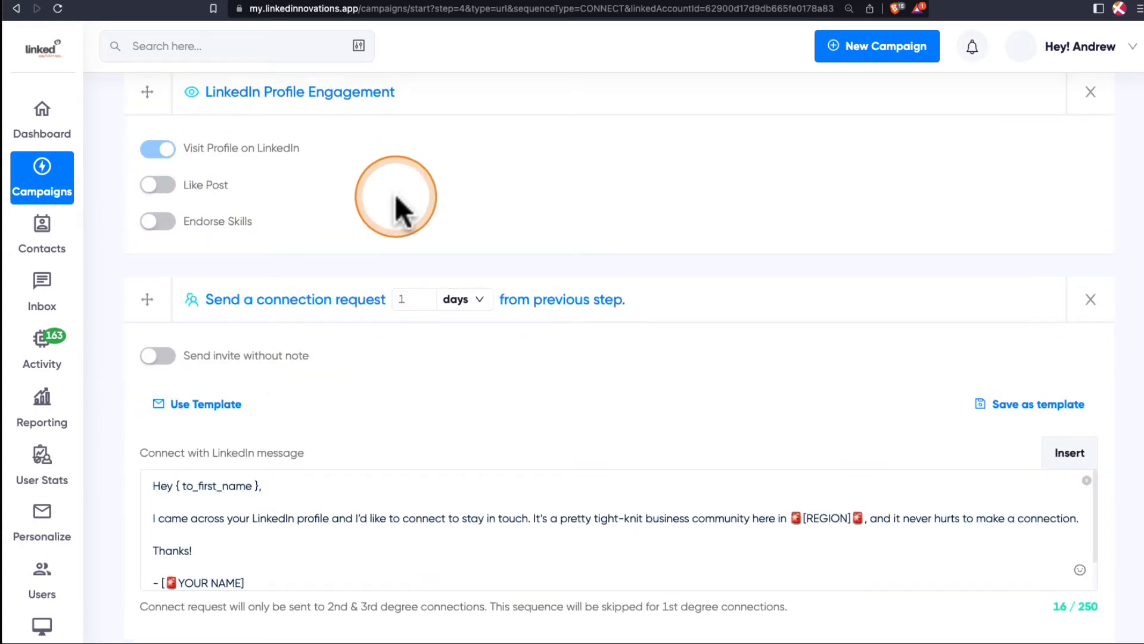
pyautogui.scroll(1, 395, 191)
pyautogui.scroll(-2, 372, 283)
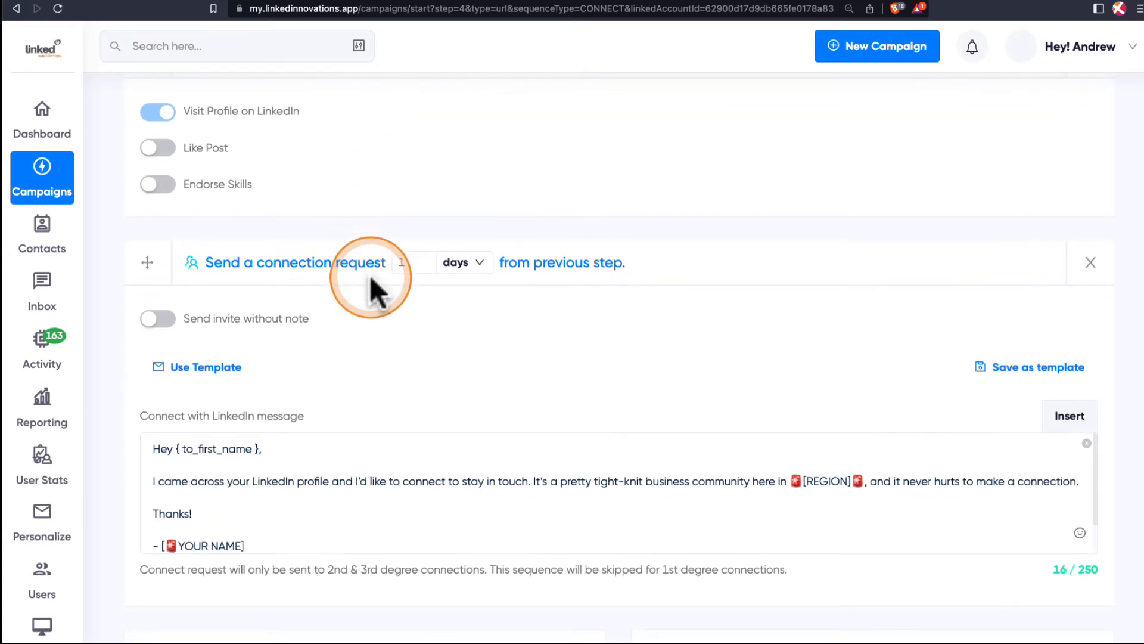
pyautogui.scroll(2, 775, 250)
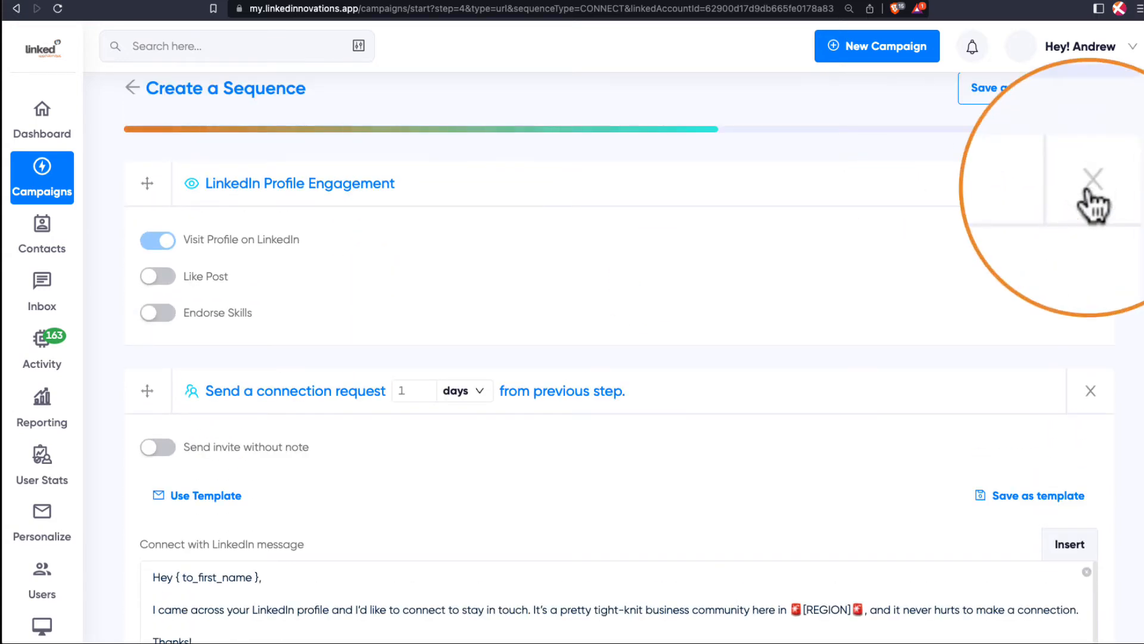
pyautogui.scroll(-1, 712, 248)
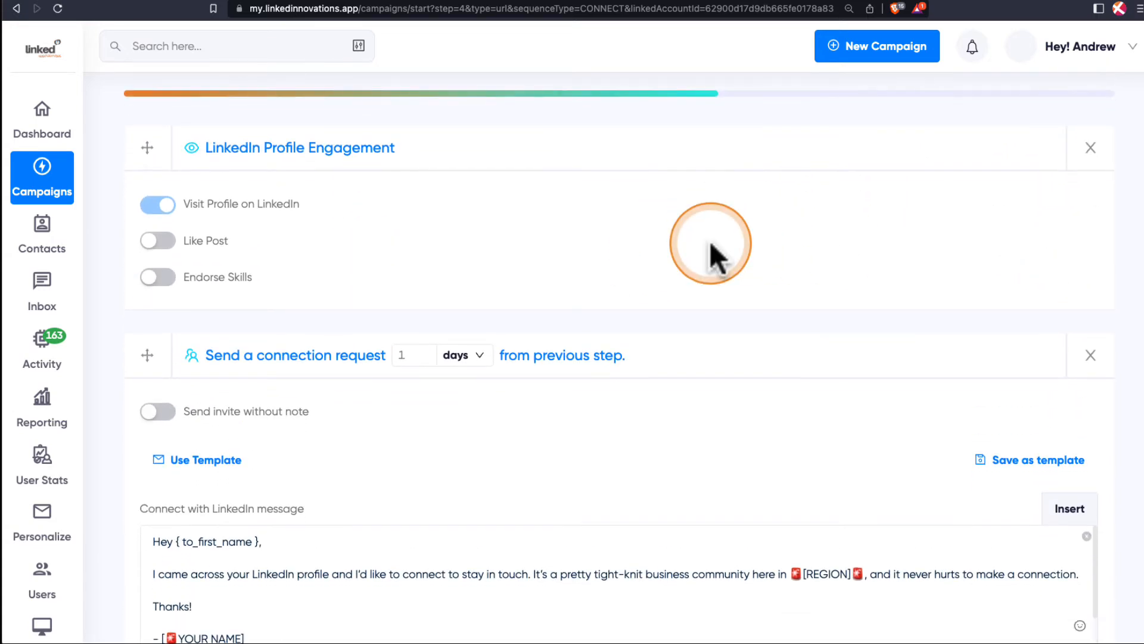
pyautogui.scroll(-1, 716, 255)
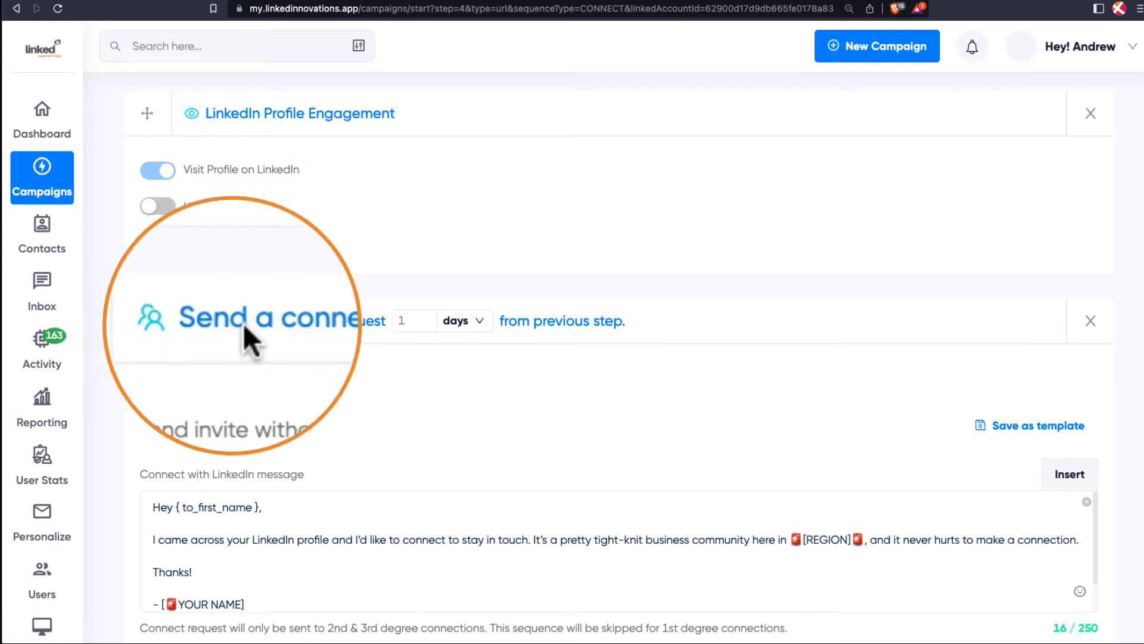
pyautogui.press('ctrl')
pyautogui.press('ctrl')
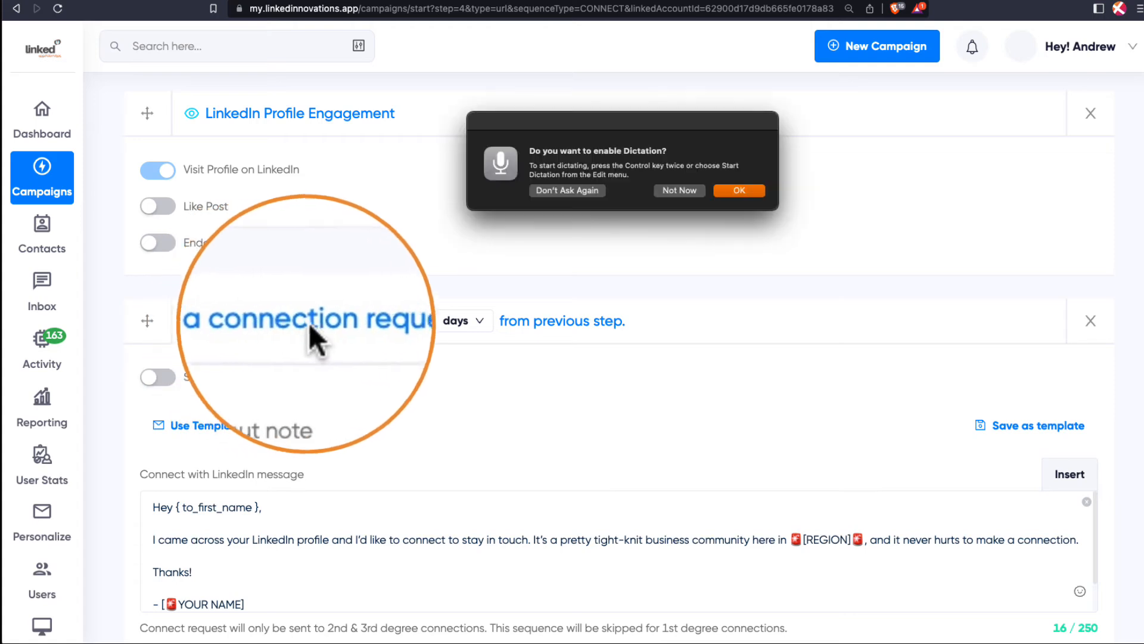
pyautogui.click(668, 190)
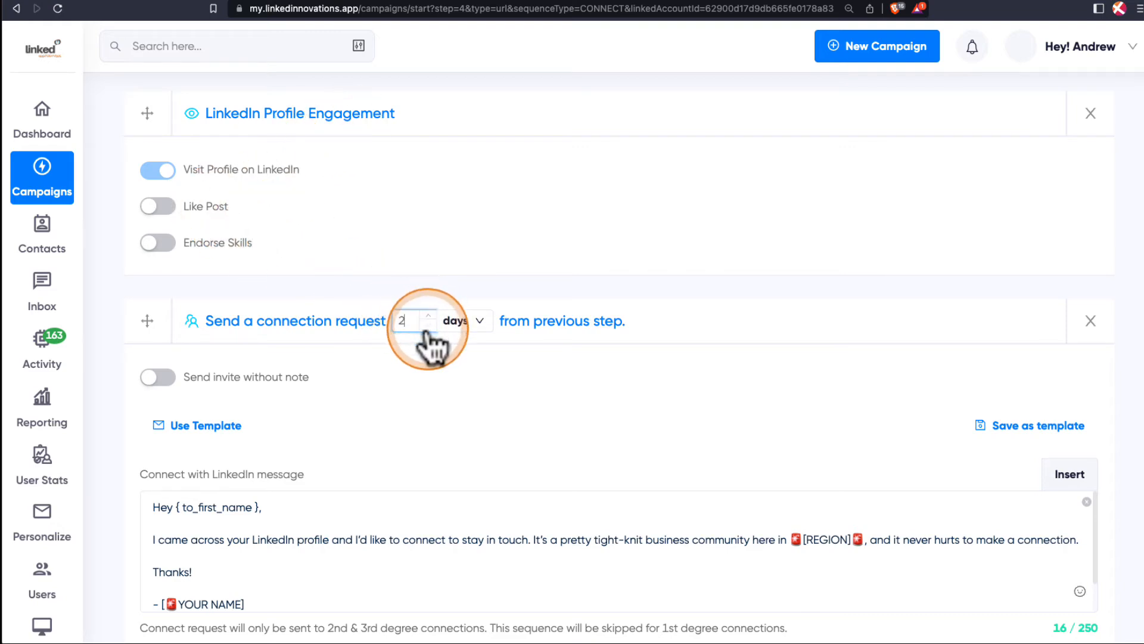
# Look through the time unit options for the delay before the connection request.
pyautogui.click(476, 322)
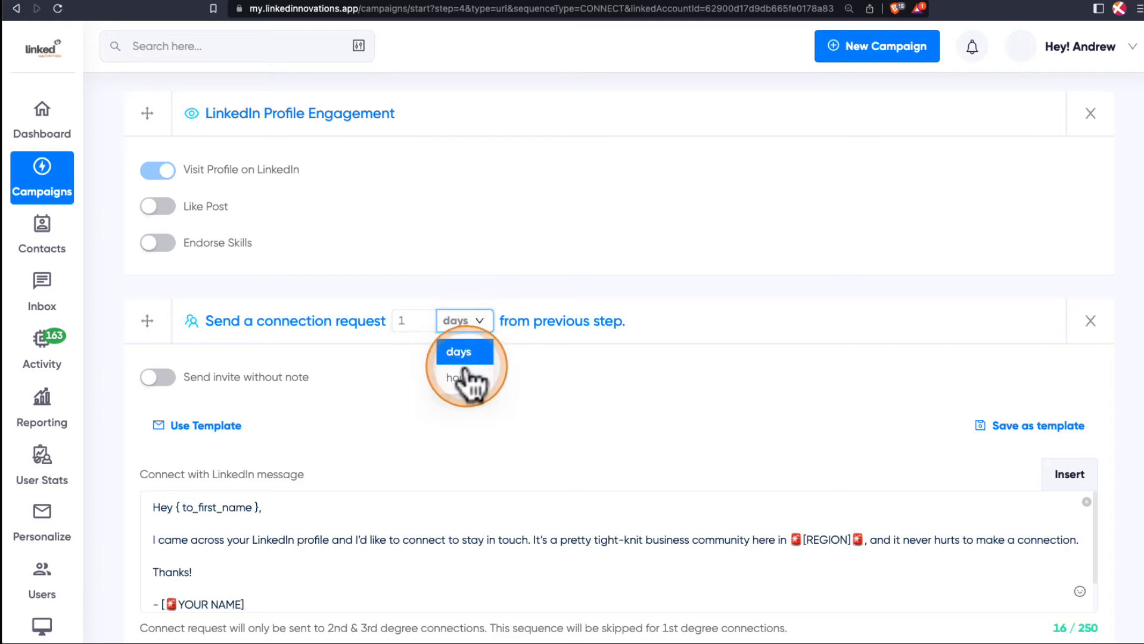
pyautogui.click(451, 285)
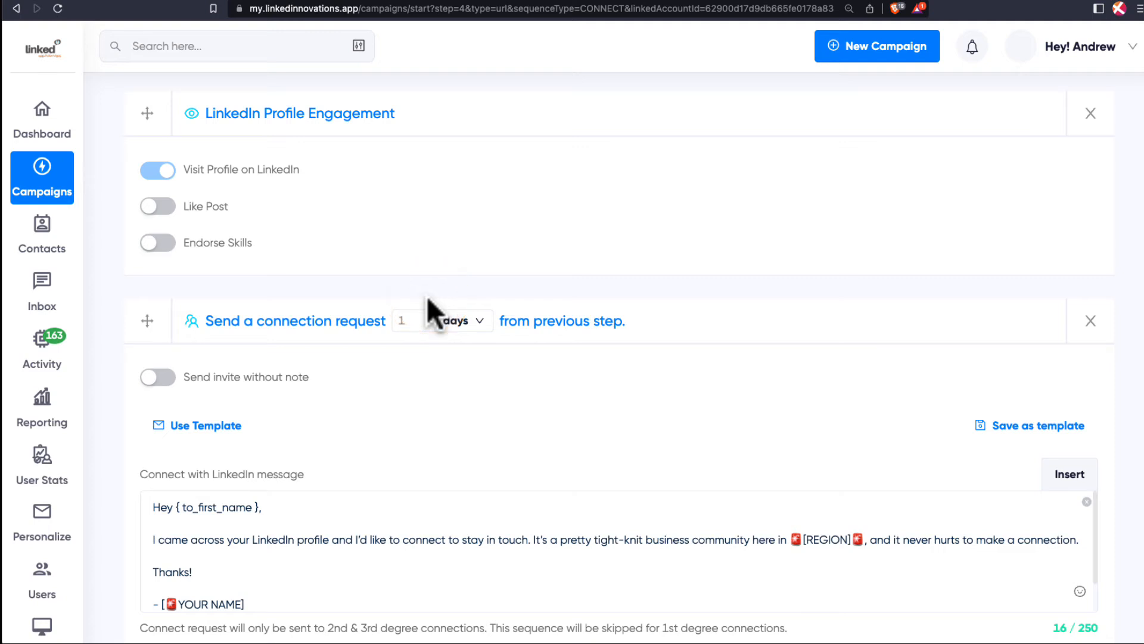
pyautogui.click(424, 307)
pyautogui.click(301, 137)
pyautogui.click(370, 214)
# Review the two-step sequence and continue to the campaign overview.
pyautogui.scroll(-3, 371, 214)
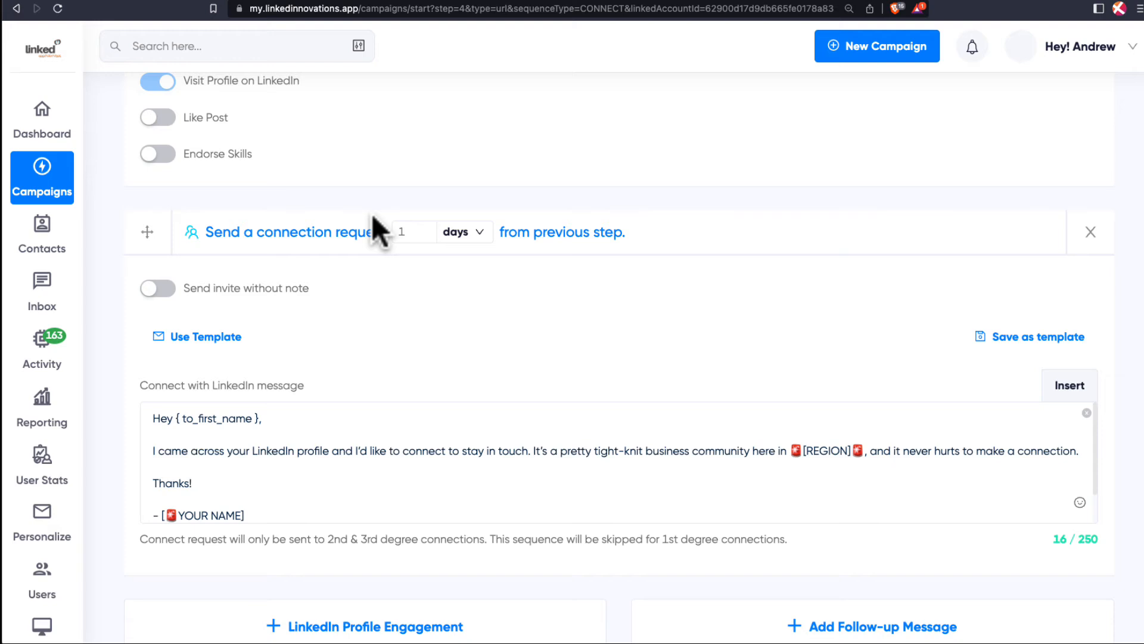
pyautogui.click(478, 299)
pyautogui.scroll(3, 478, 299)
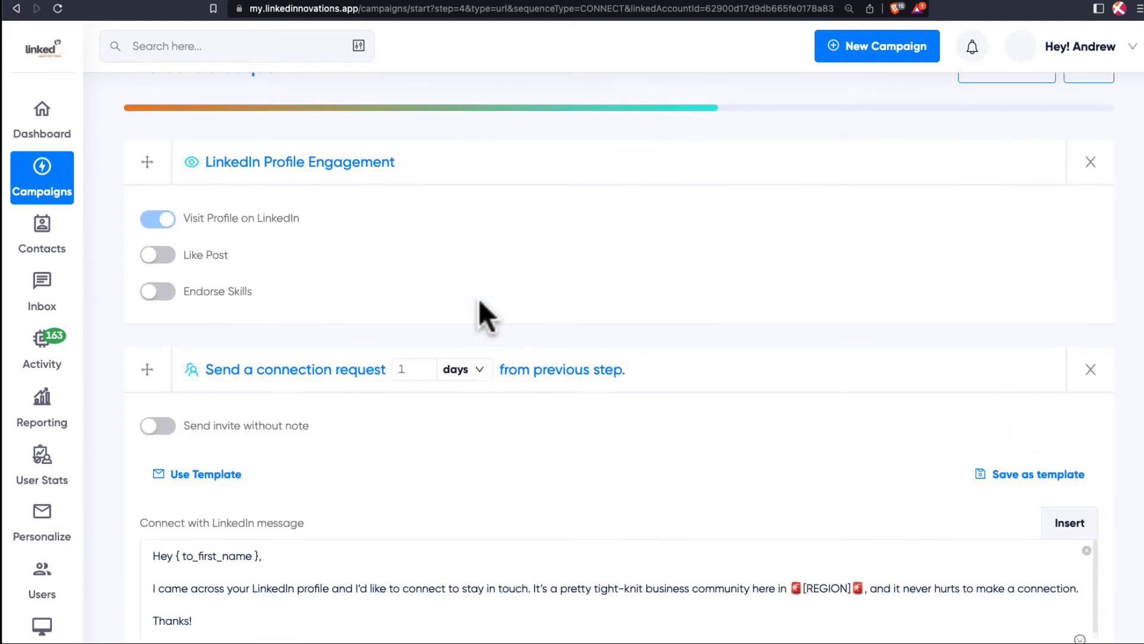
pyautogui.click(727, 213)
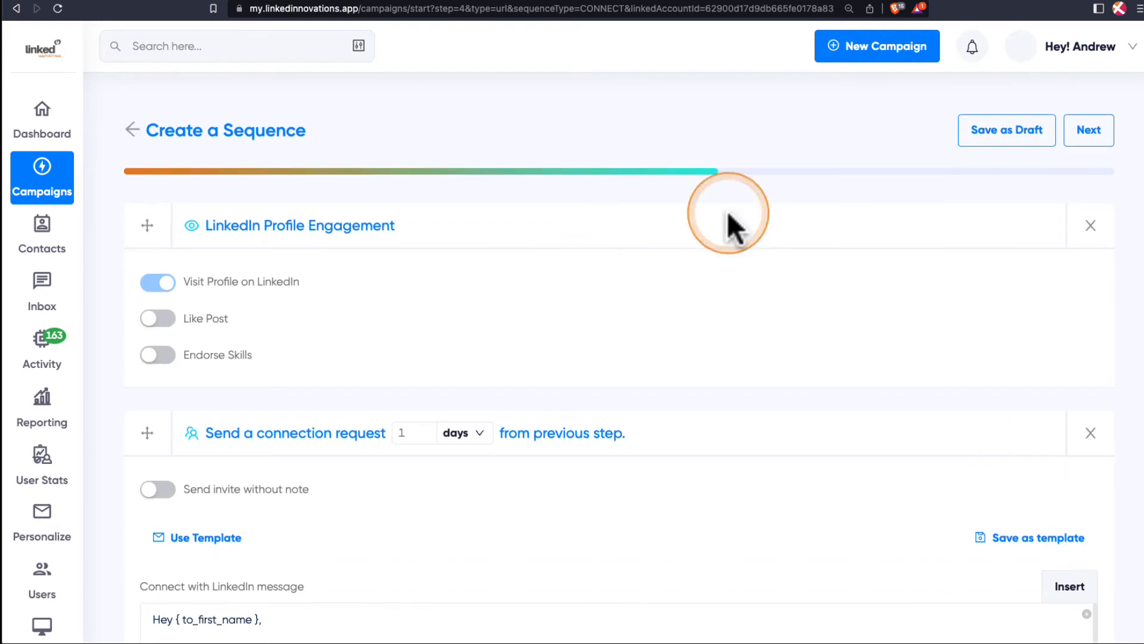
pyautogui.click(1093, 132)
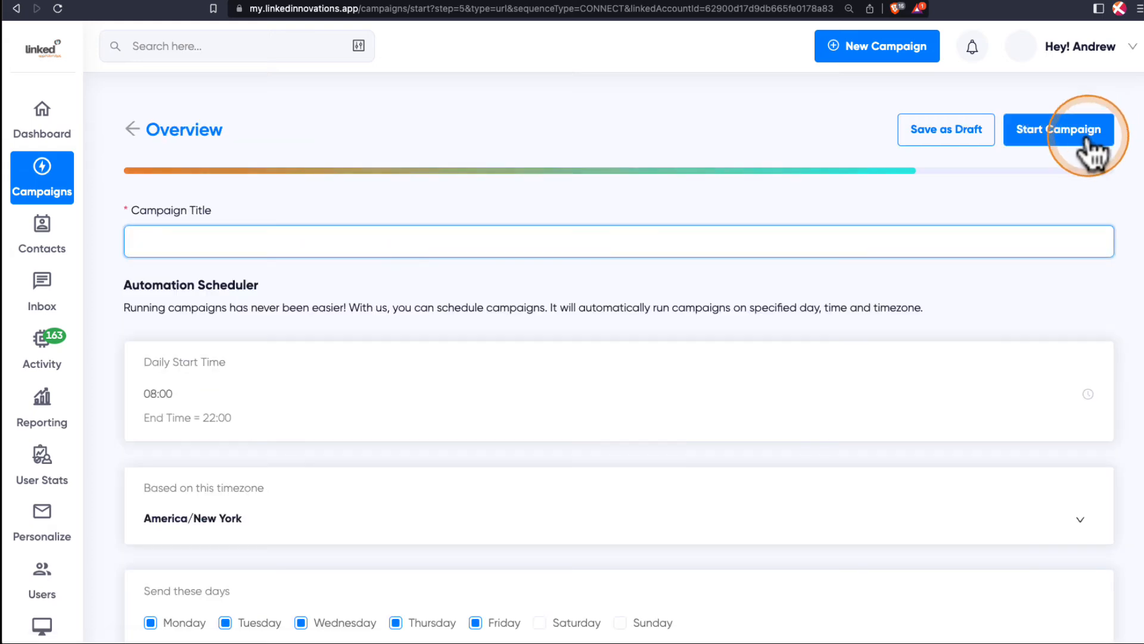
# Enter "[MONTH YEAR] CAMPAIGN" as the campaign title.
pyautogui.click(216, 285)
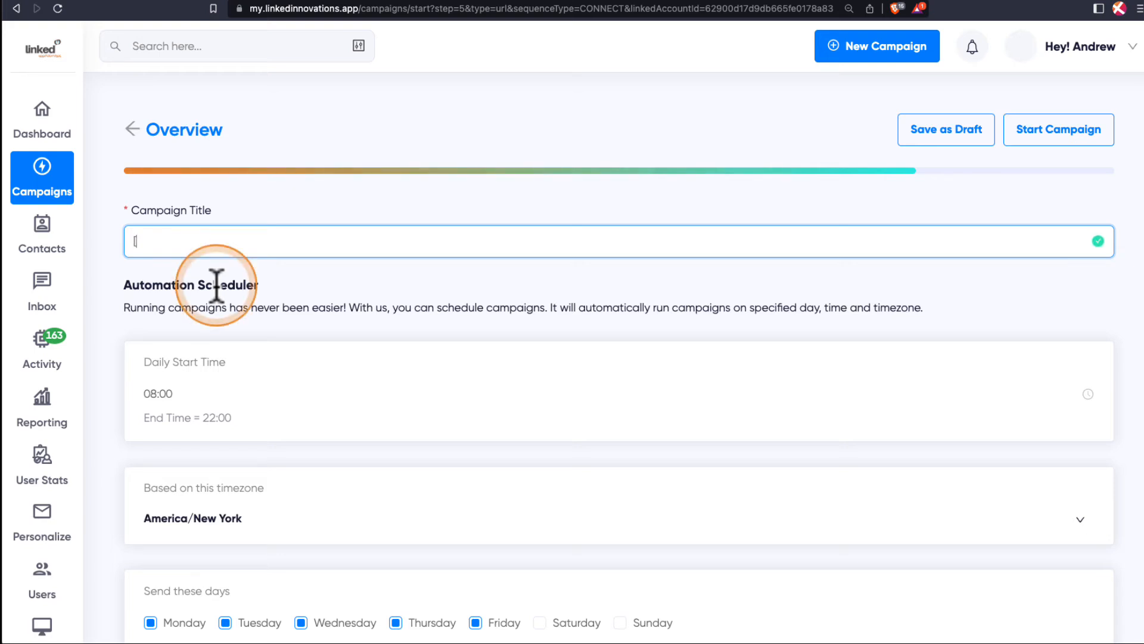
pyautogui.write('[m')
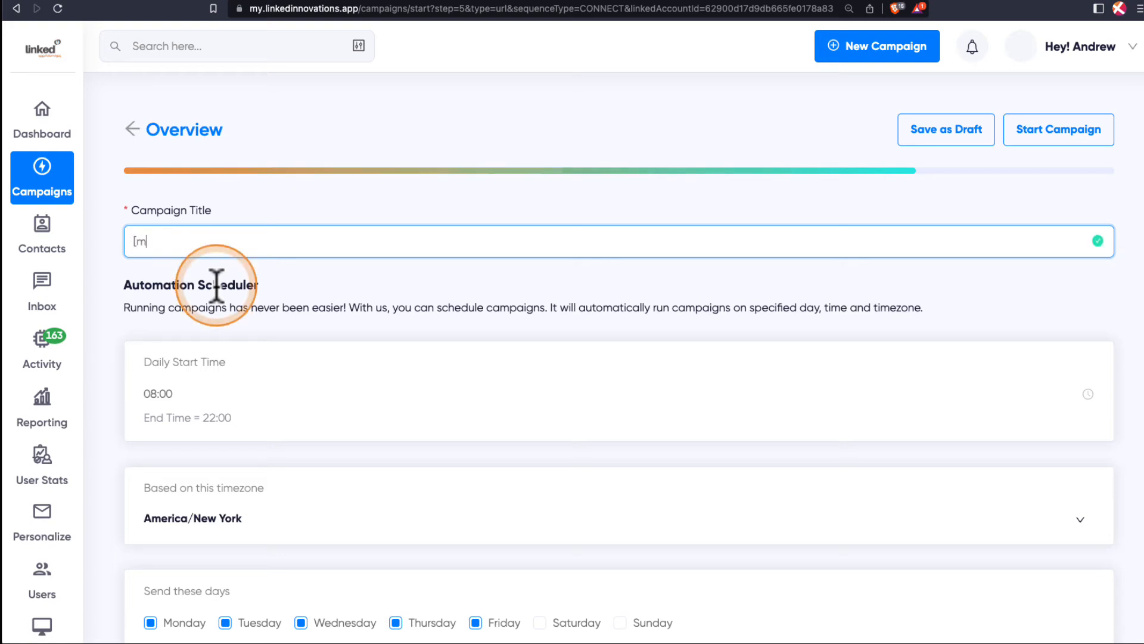
pyautogui.press('BackSpace')
pyautogui.press('capslock')
pyautogui.write('MONTH')
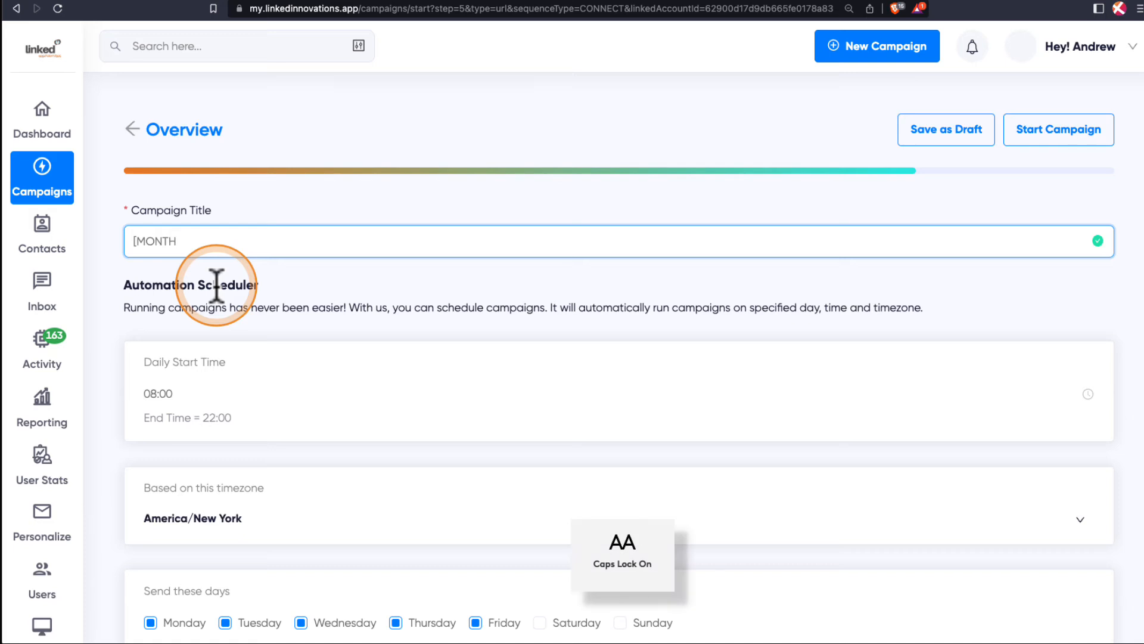
pyautogui.write(' YEAR')
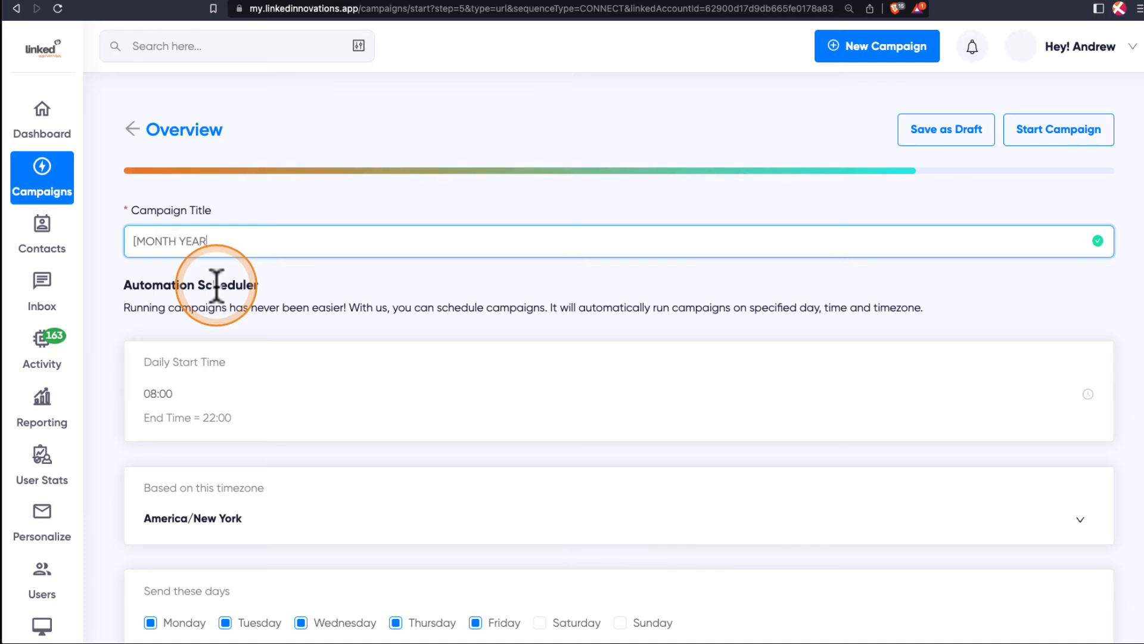
pyautogui.write('] CAMPAIGN')
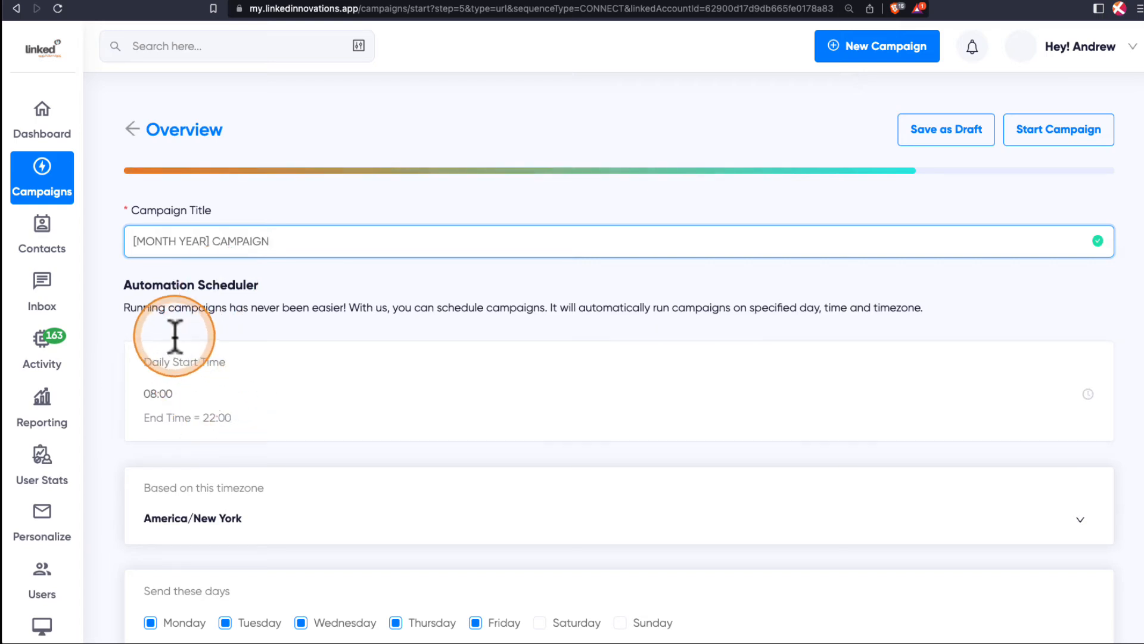
# Review the automation schedule and add Saturday and Sunday to the sending days.
pyautogui.scroll(-2, 221, 356)
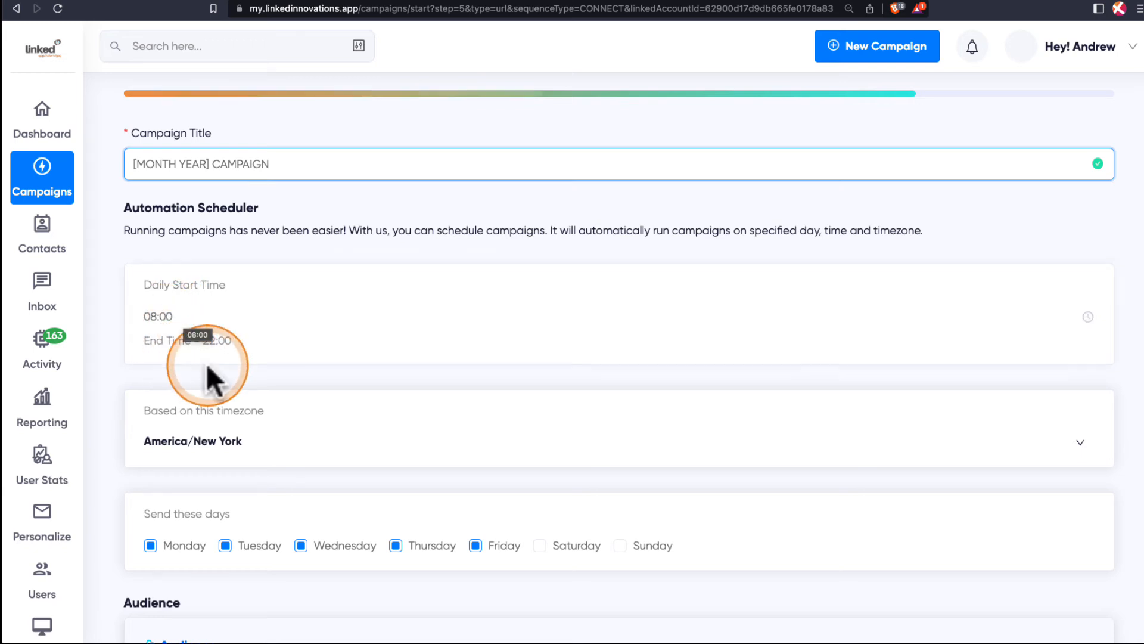
pyautogui.scroll(-1, 263, 423)
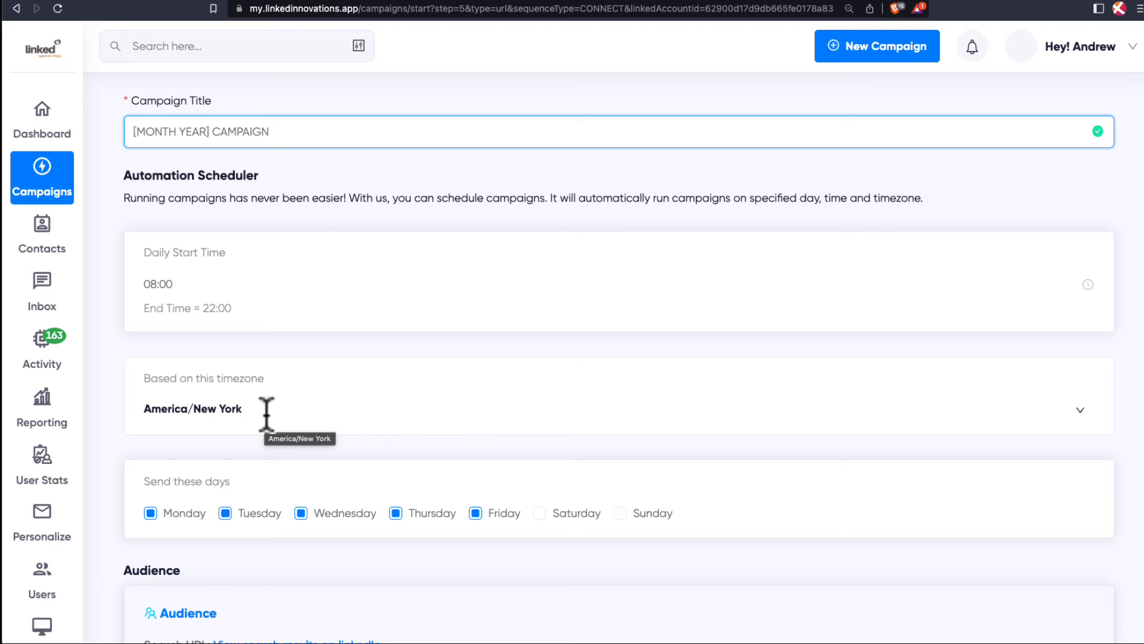
pyautogui.scroll(-2, 267, 413)
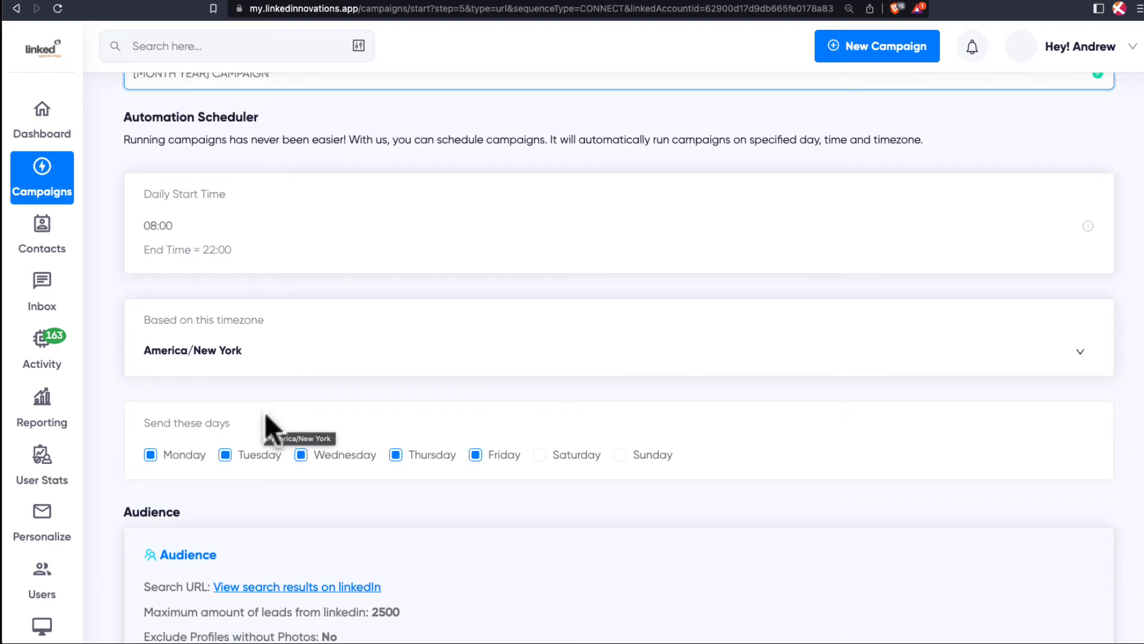
pyautogui.scroll(-3, 264, 413)
pyautogui.click(204, 373)
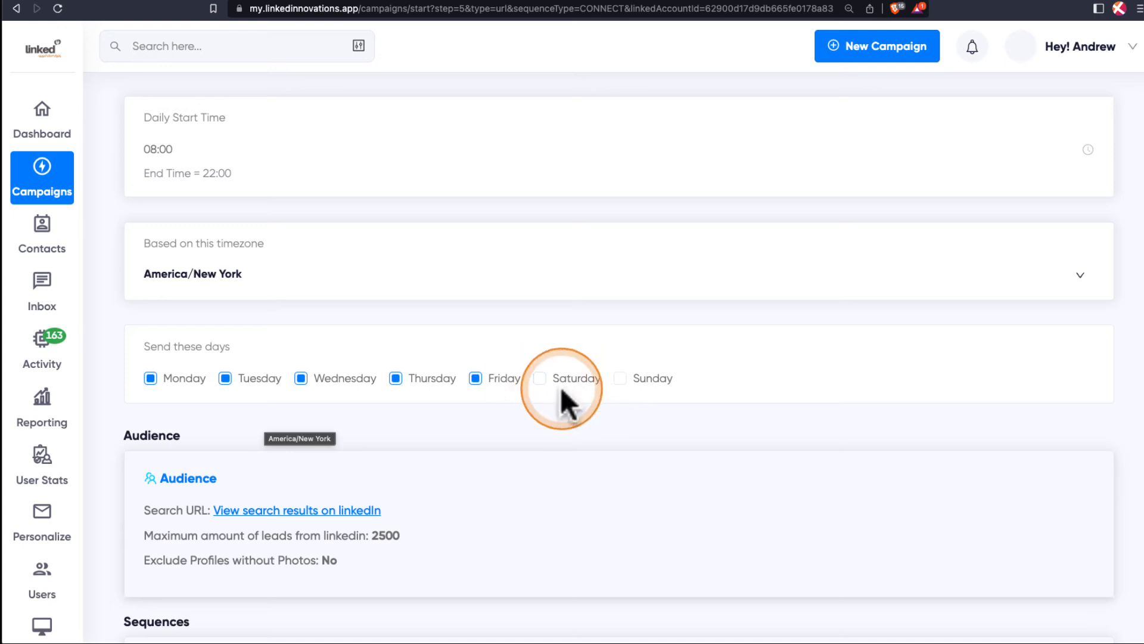
pyautogui.click(540, 377)
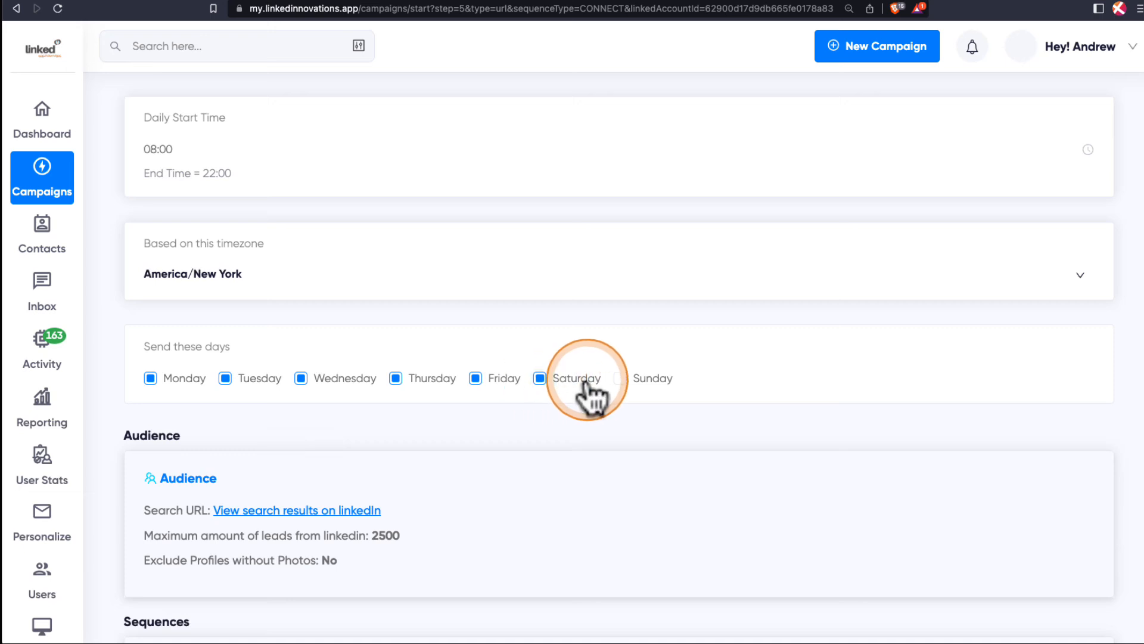
pyautogui.click(621, 378)
# Examine the audience and sequence summaries on the campaign overview.
pyautogui.scroll(-1, 543, 407)
pyautogui.scroll(-1, 543, 407)
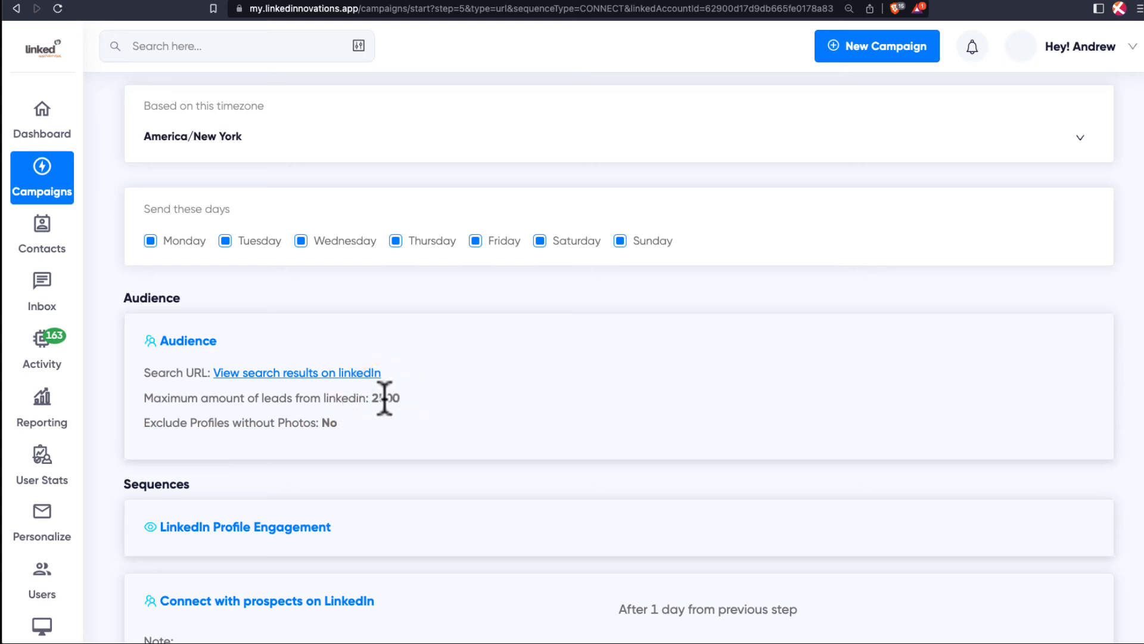
pyautogui.scroll(-2, 385, 398)
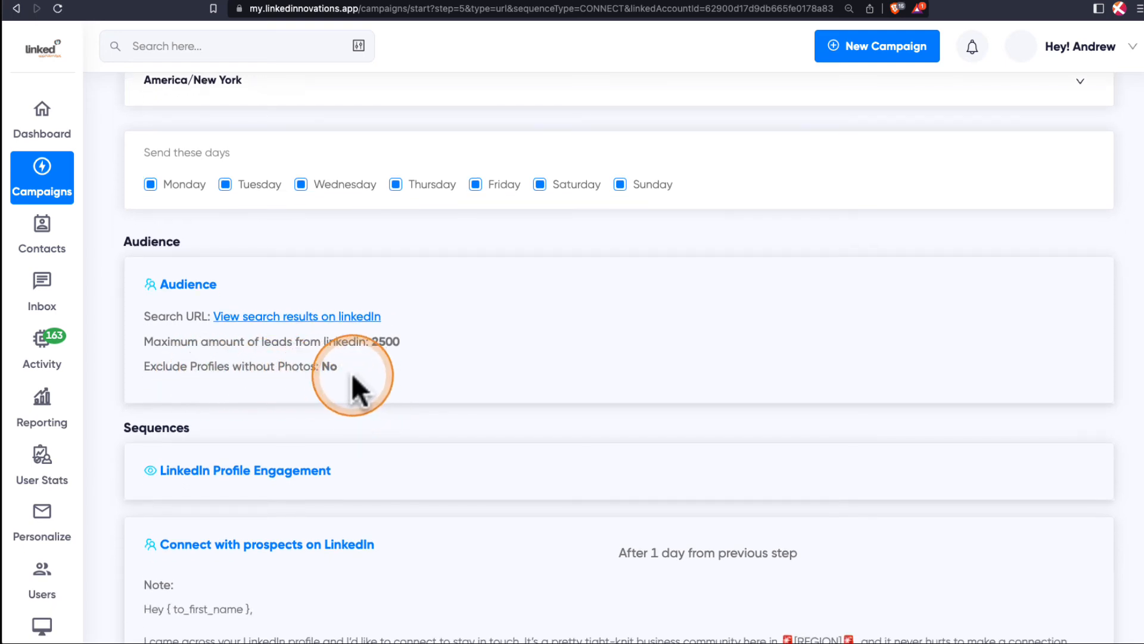
pyautogui.scroll(-3, 352, 373)
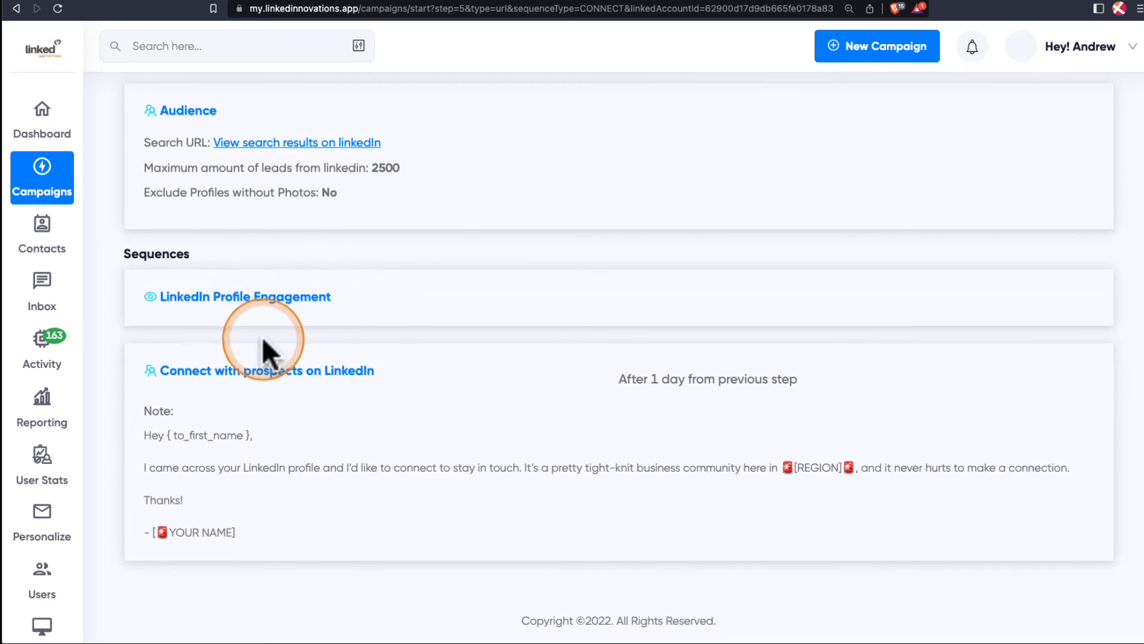
pyautogui.scroll(9, 589, 310)
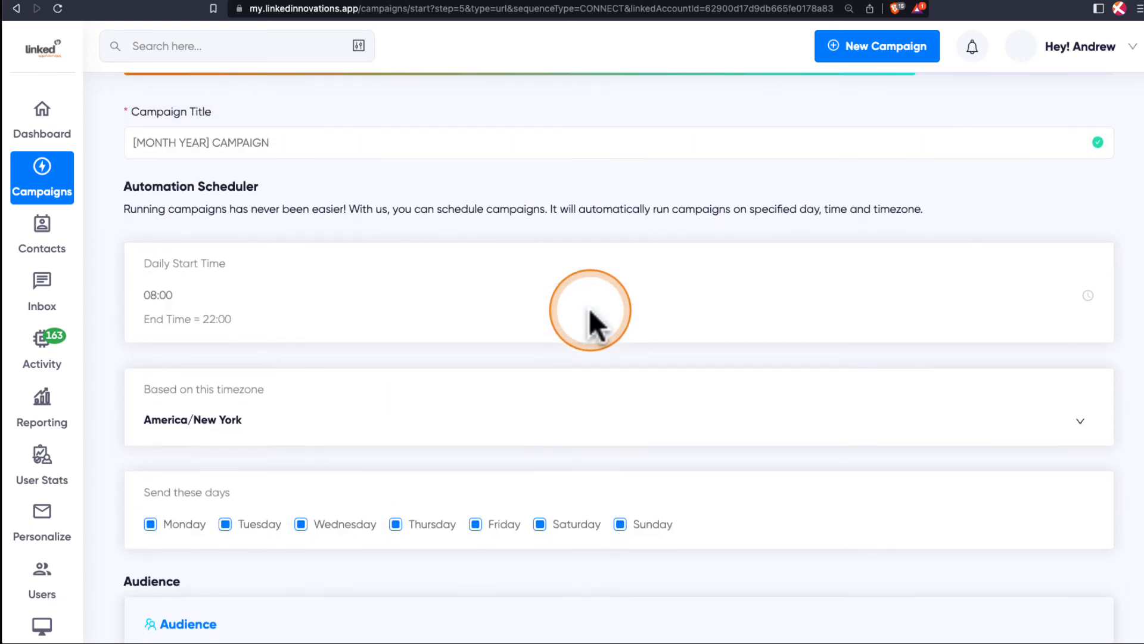
# Leave the campaign overview and open the list of all campaigns.
pyautogui.scroll(2, 589, 309)
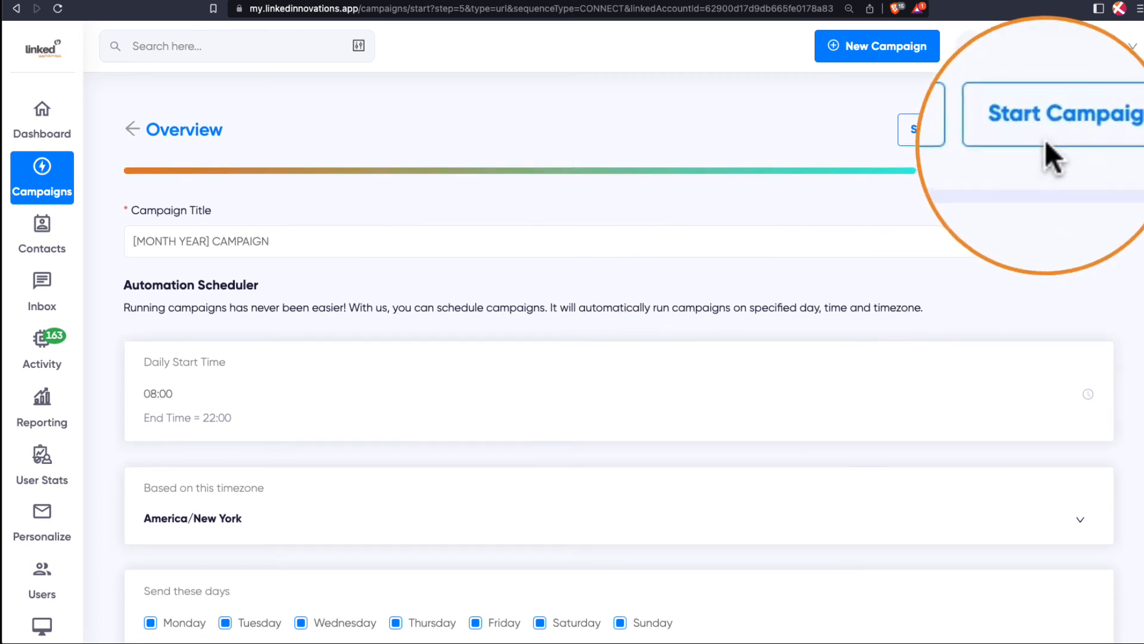
pyautogui.click(1064, 137)
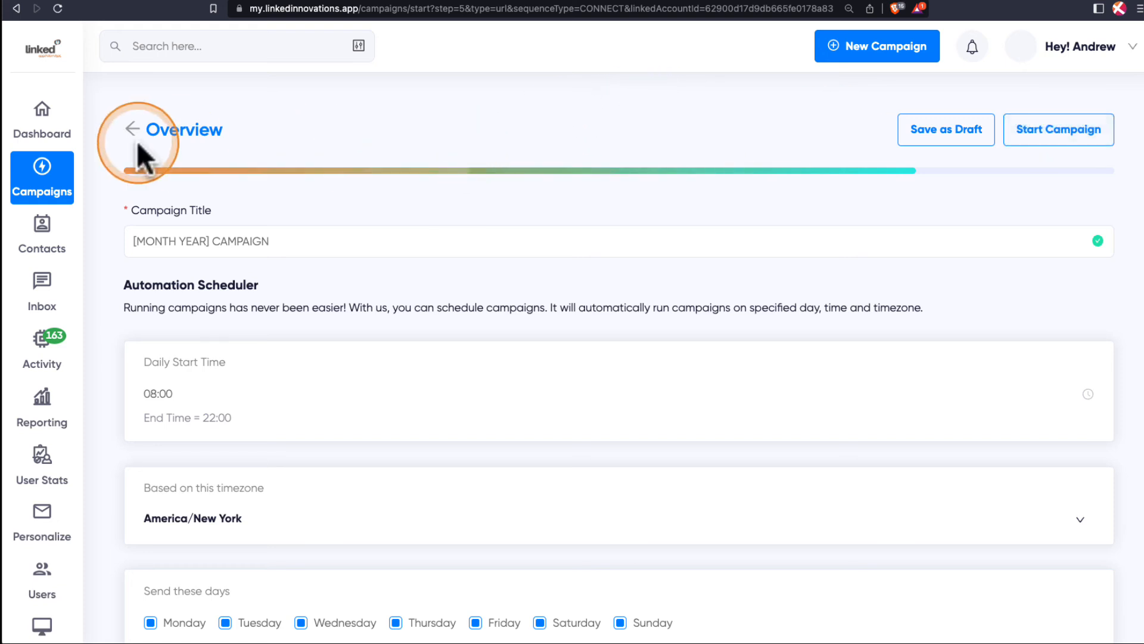
pyautogui.click(52, 190)
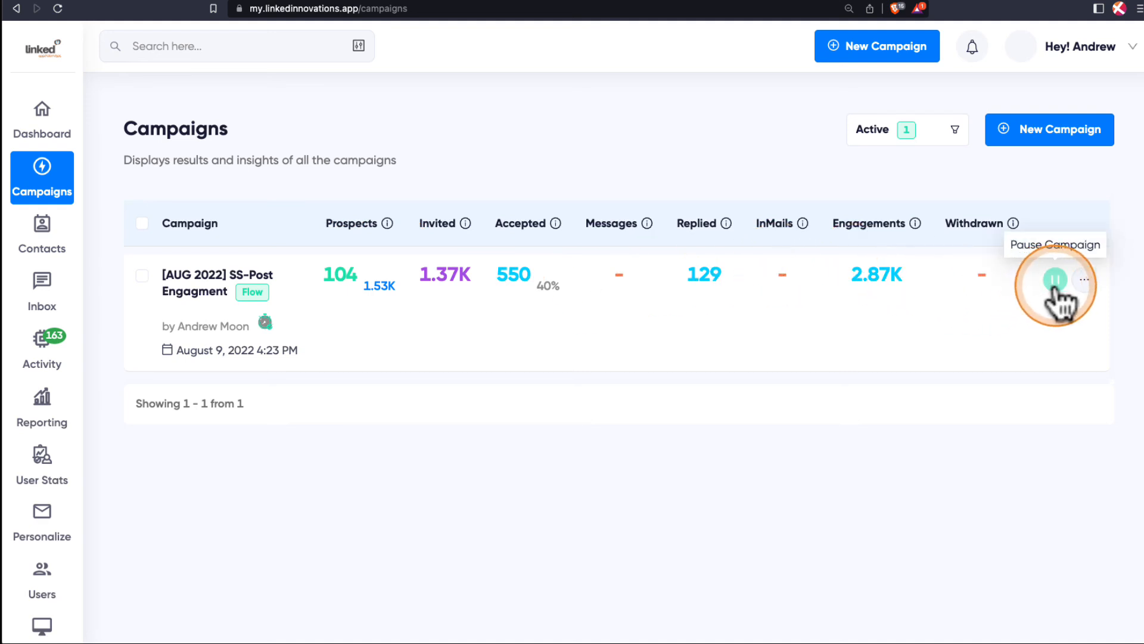
# Examine the actions available for the [AUG 2022] SS-Post Engagment campaign and its invited, accepted and replied statistics.
pyautogui.click(1084, 280)
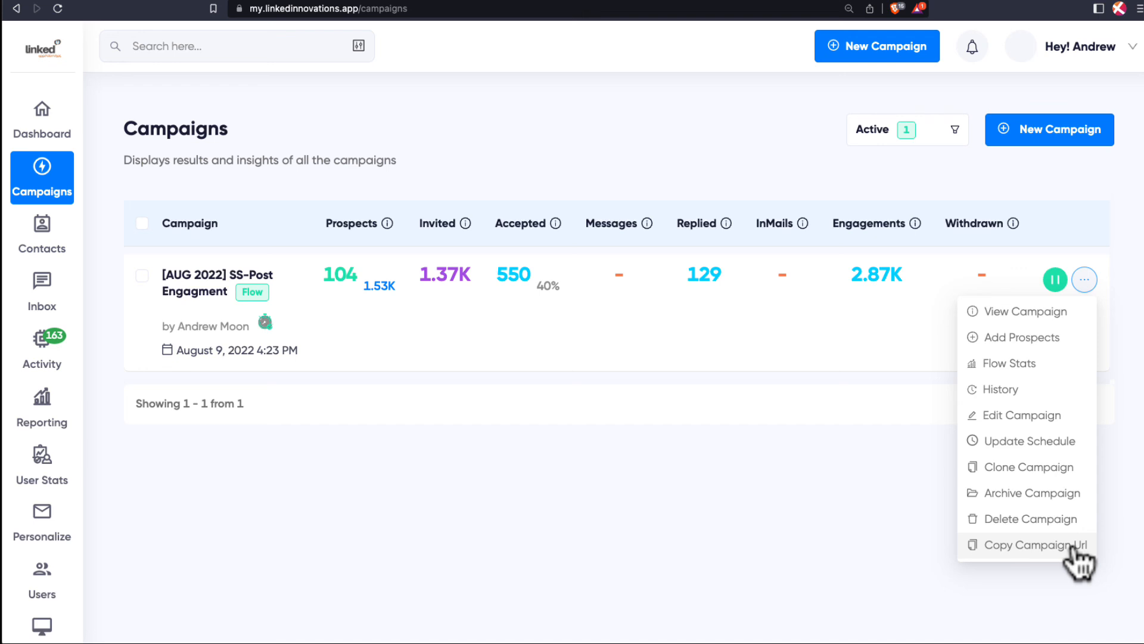
pyautogui.click(502, 334)
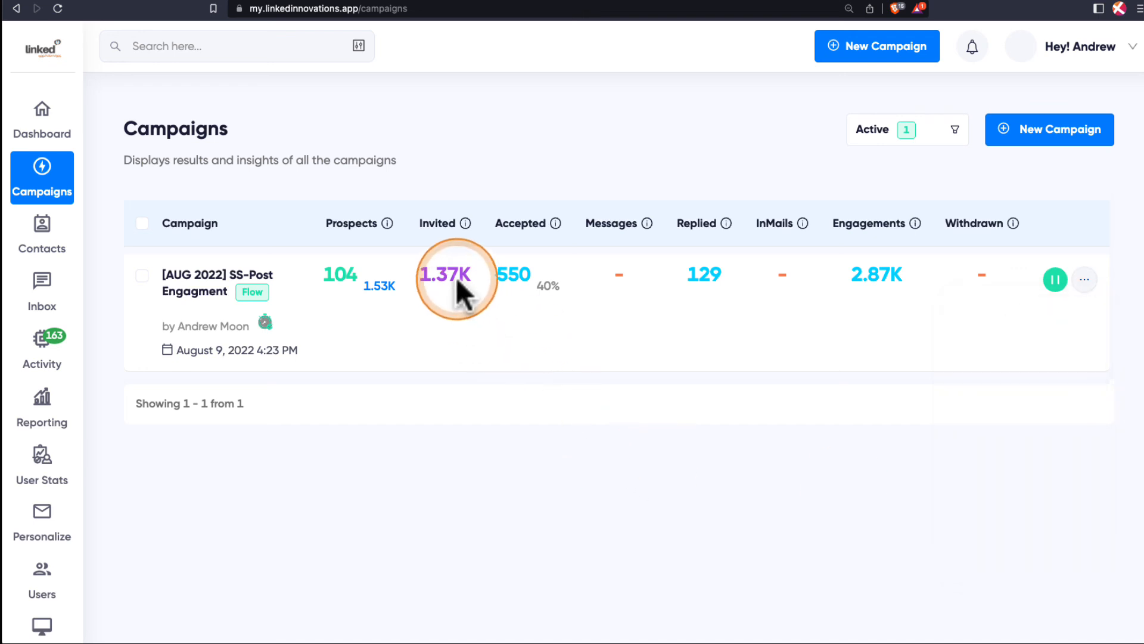
pyautogui.hotkey('ctrl', 'alt', 'm')
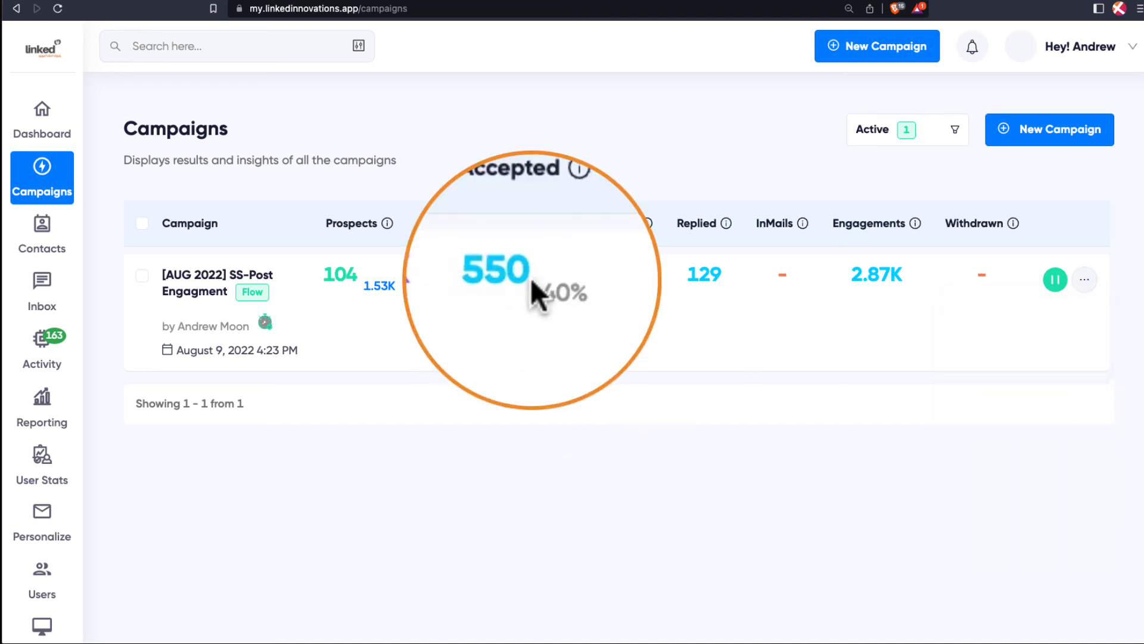
pyautogui.hotkey('ctrl', 'alt', 'm')
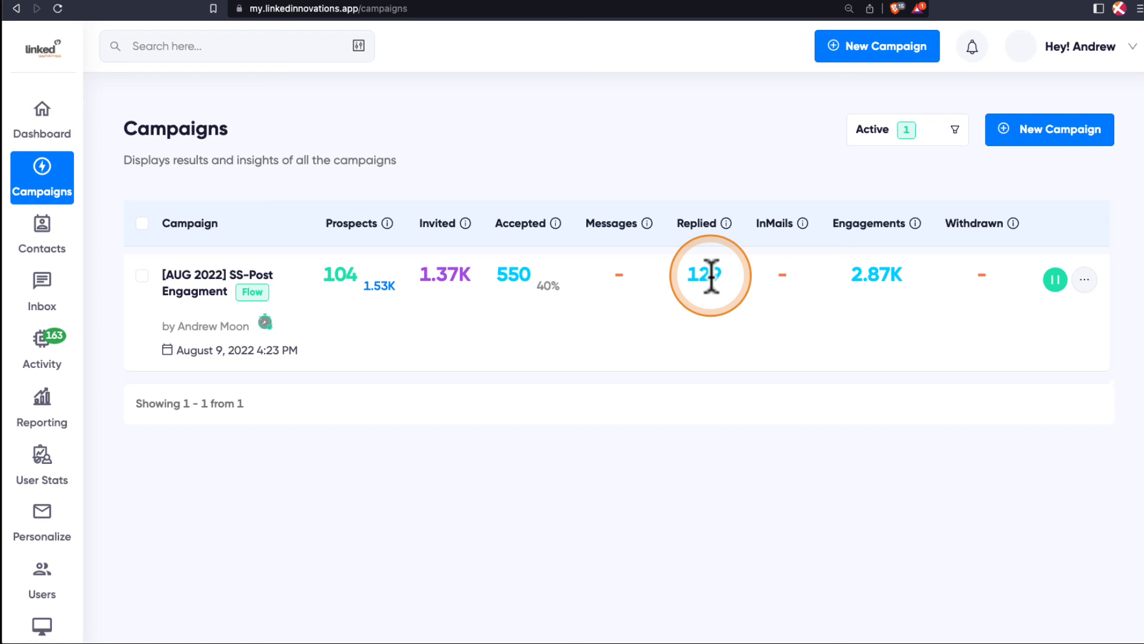
# Show the campaign types available for creating a new campaign.
pyautogui.click(880, 47)
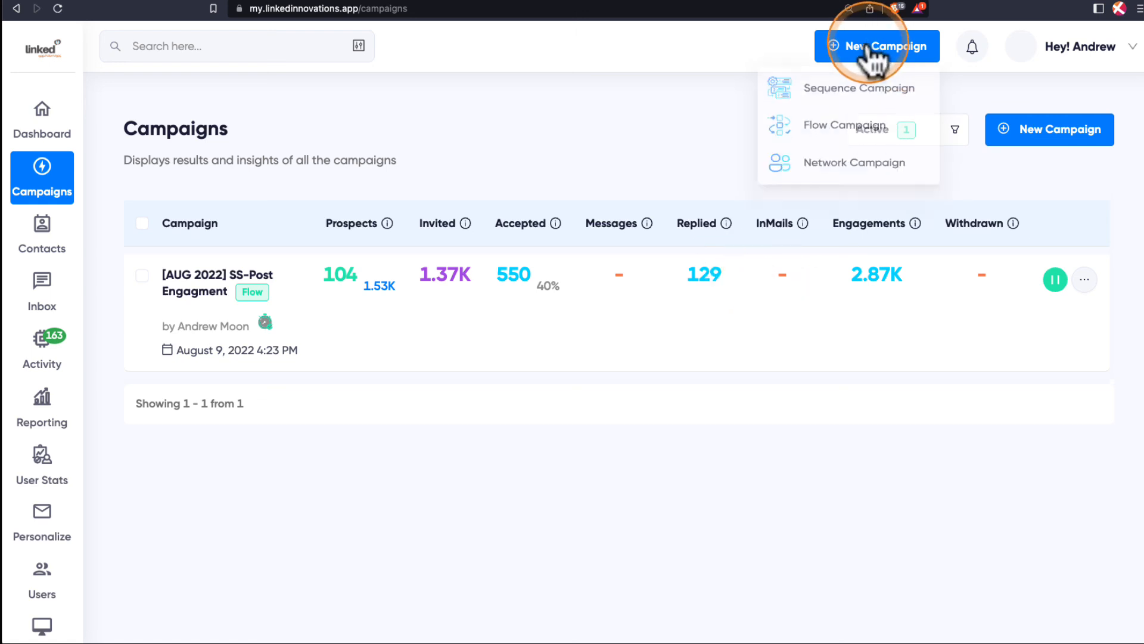